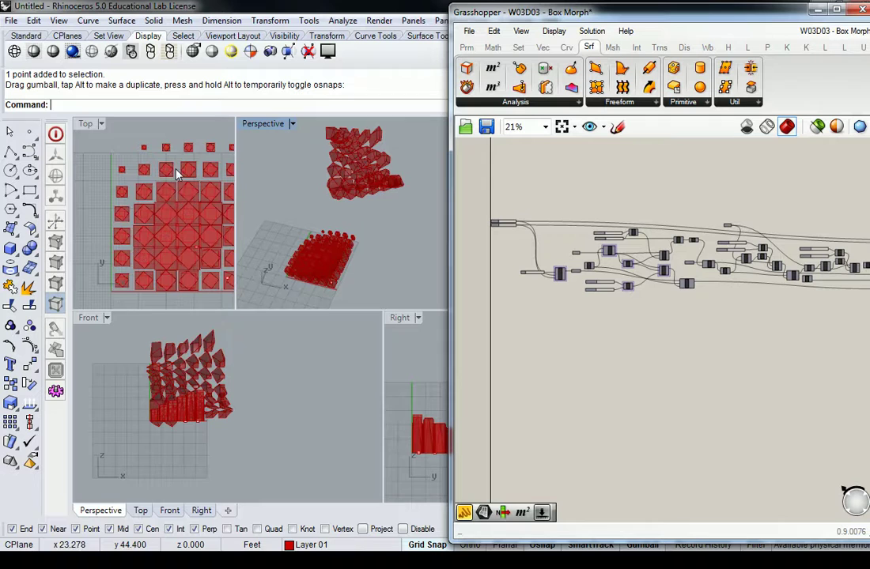
Select all components of the existing definition and turn off their geometry preview
{"action": "scroll", "coordinate": [158, 134], "scroll_direction": "down", "scroll_amount": 3}
{"action": "right_click_drag", "start_coordinate": [165, 123], "coordinate": [134, 168]}
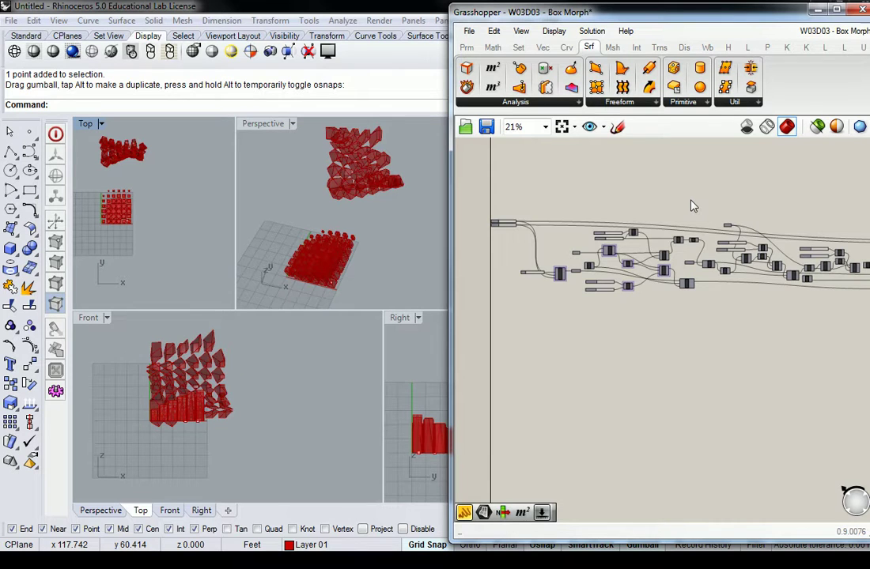
{"action": "scroll", "coordinate": [692, 206], "scroll_direction": "down", "scroll_amount": 5}
{"action": "left_click_drag", "start_coordinate": [796, 190], "coordinate": [590, 320]}
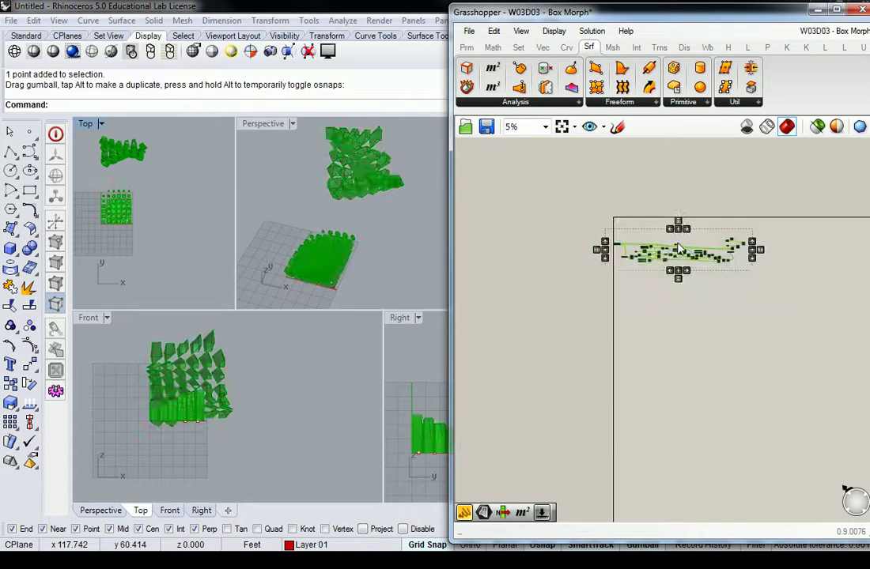
{"action": "middle_click", "coordinate": [677, 246]}
{"action": "left_click", "coordinate": [718, 198]}
{"action": "right_click_drag", "start_coordinate": [366, 237], "coordinate": [336, 210], "text": "shift"}
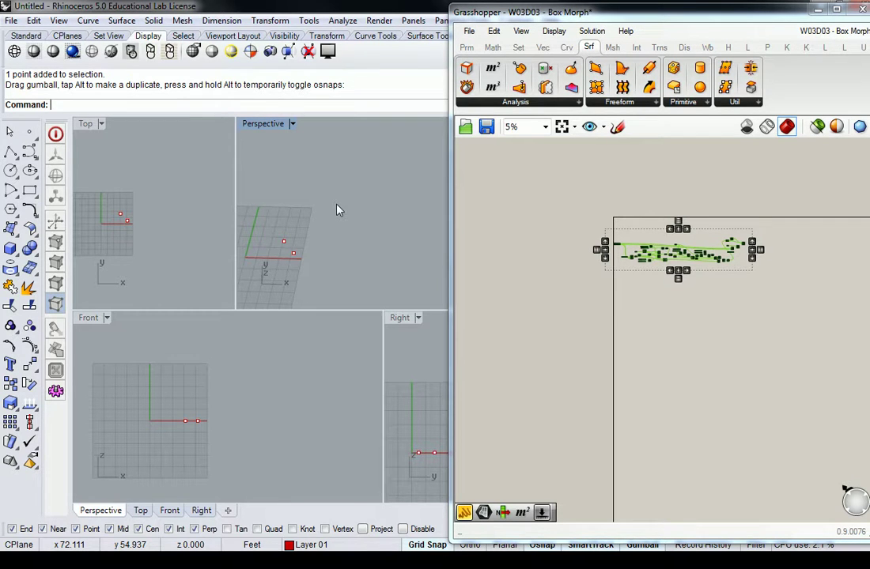
{"action": "left_click", "coordinate": [647, 297]}
Place a Triangular grid component in empty canvas space below the existing definition
{"action": "scroll", "coordinate": [635, 259], "scroll_direction": "up", "scroll_amount": 7}
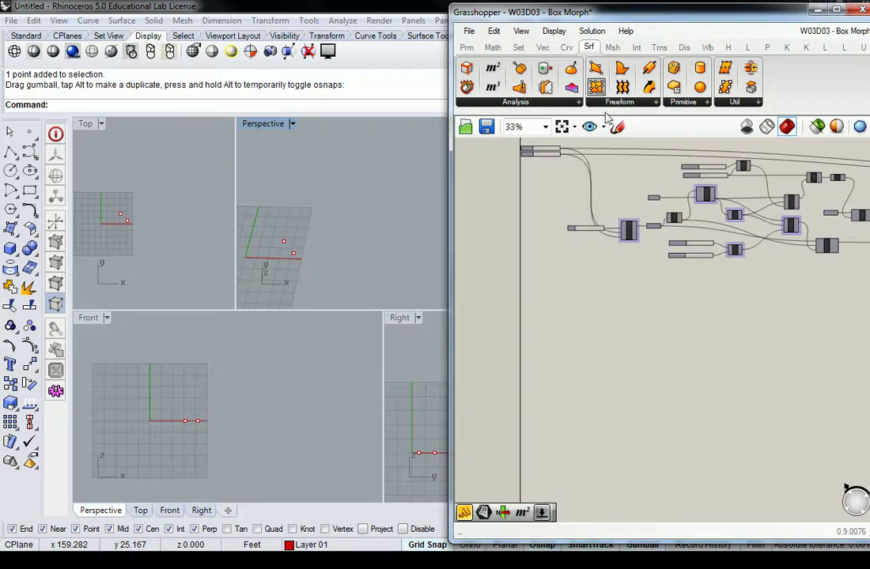
{"action": "left_click", "coordinate": [542, 47]}
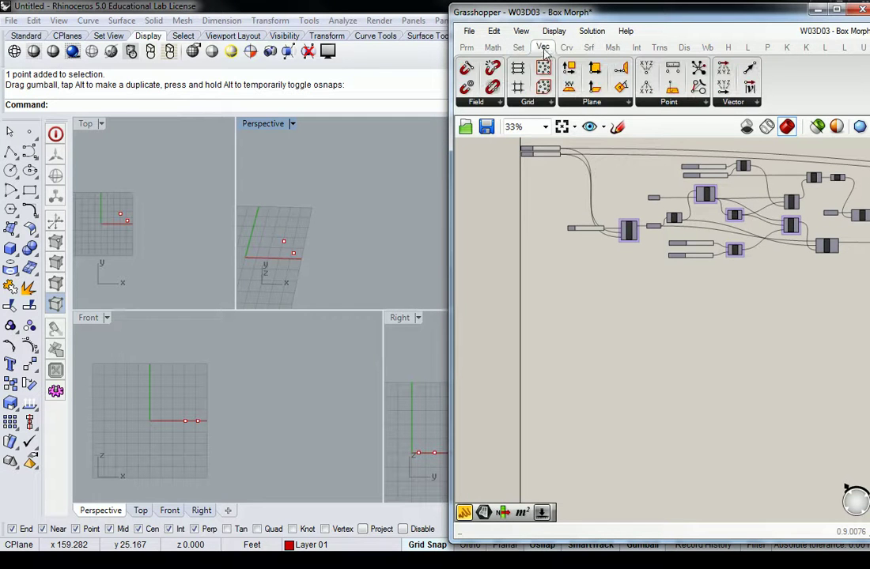
{"action": "left_click", "coordinate": [544, 104]}
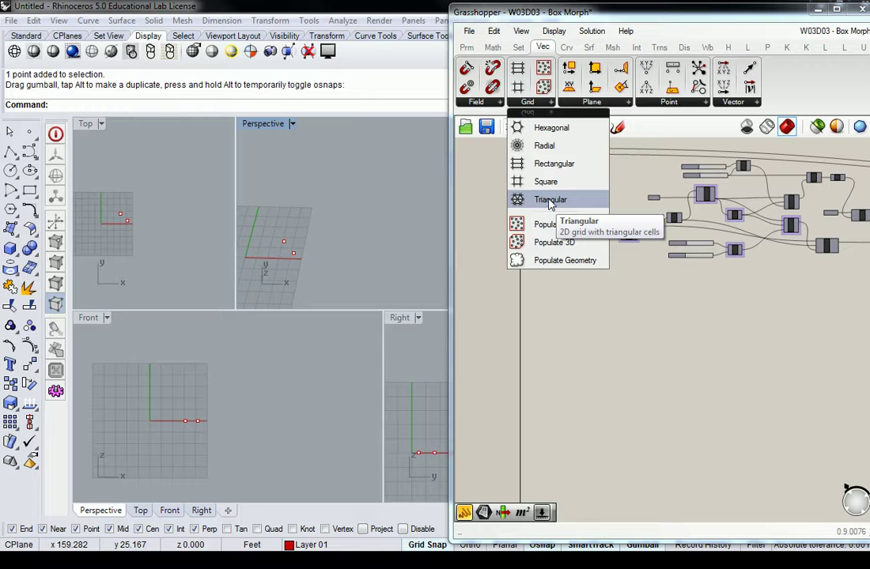
{"action": "left_click_drag", "start_coordinate": [550, 204], "coordinate": [621, 368]}
{"action": "scroll", "coordinate": [621, 369], "scroll_direction": "up", "scroll_amount": 5}
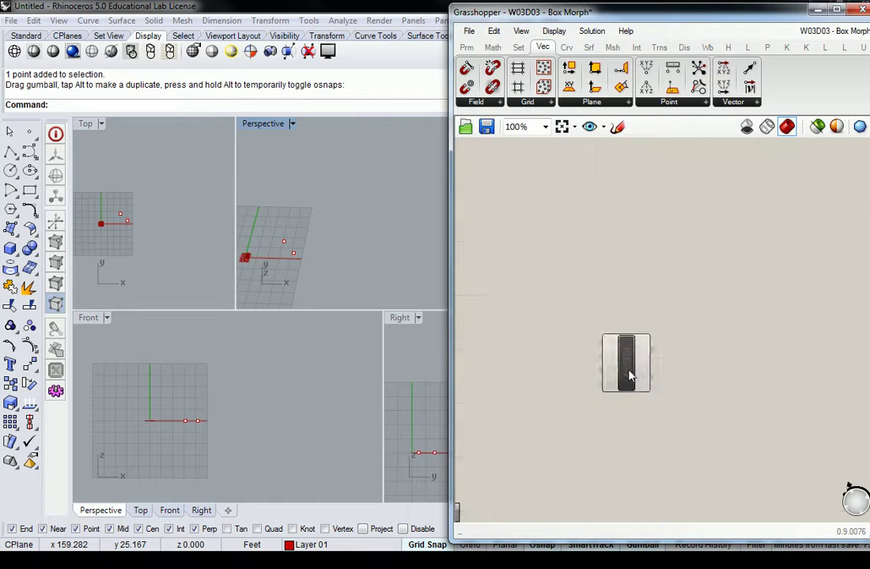
{"action": "right_click_drag", "start_coordinate": [623, 371], "coordinate": [637, 318]}
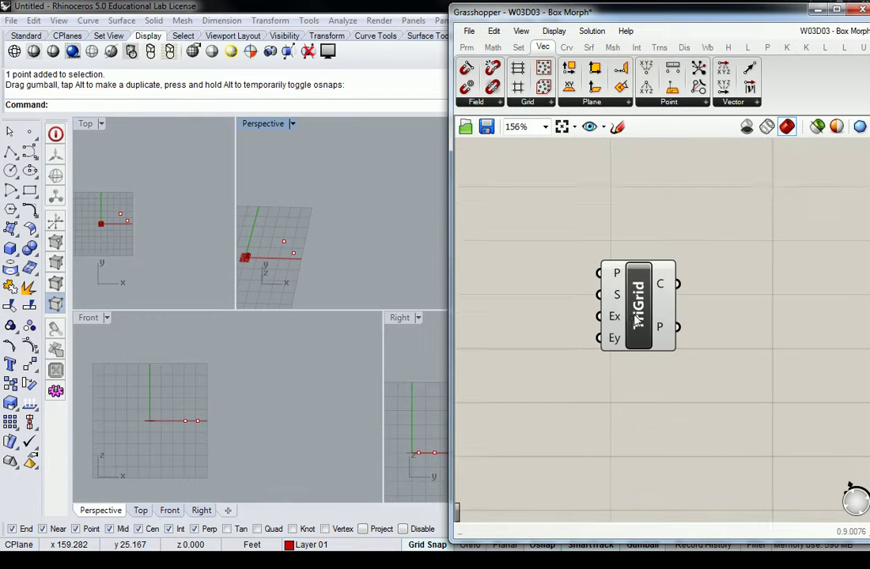
Examine the default triangular grid at the origin in the Perspective viewport
{"action": "mouse_move", "coordinate": [615, 322]}
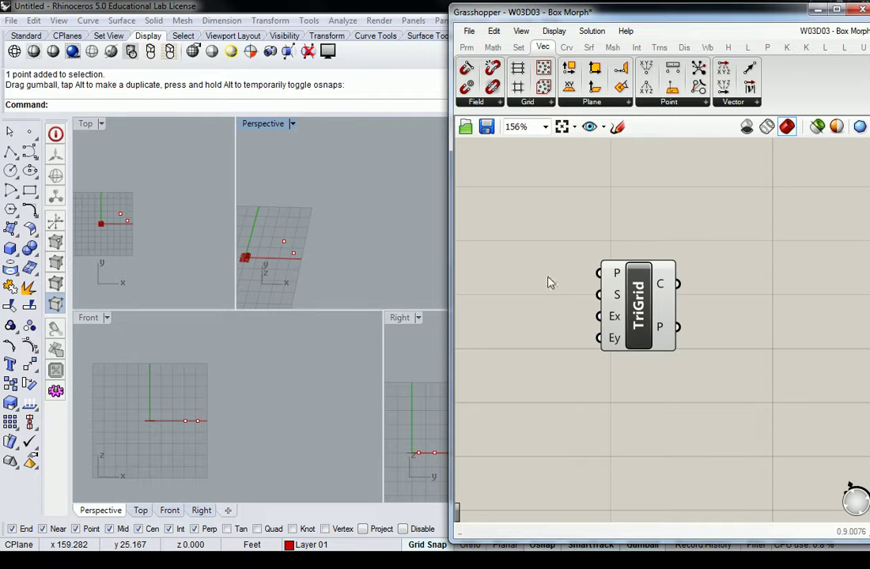
{"action": "right_click_drag", "start_coordinate": [283, 241], "coordinate": [345, 221], "text": "shift"}
{"action": "scroll", "coordinate": [336, 231], "scroll_direction": "up", "scroll_amount": 6}
{"action": "scroll", "coordinate": [285, 243], "scroll_direction": "up", "scroll_amount": 12}
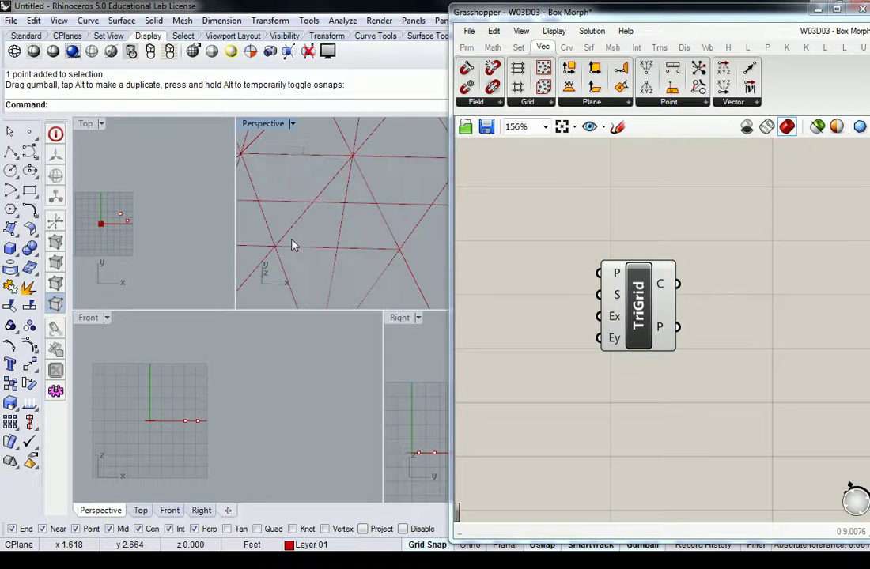
{"action": "scroll", "coordinate": [301, 243], "scroll_direction": "down", "scroll_amount": 8}
{"action": "scroll", "coordinate": [308, 243], "scroll_direction": "down", "scroll_amount": 6}
{"action": "scroll", "coordinate": [315, 243], "scroll_direction": "up", "scroll_amount": 6}
{"action": "scroll", "coordinate": [314, 244], "scroll_direction": "up", "scroll_amount": 6}
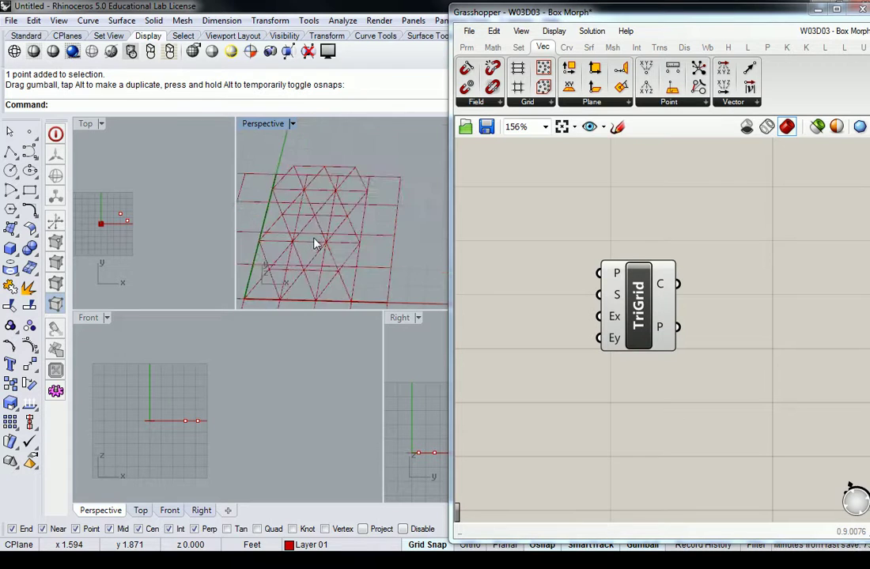
{"action": "scroll", "coordinate": [315, 244], "scroll_direction": "down", "scroll_amount": 6}
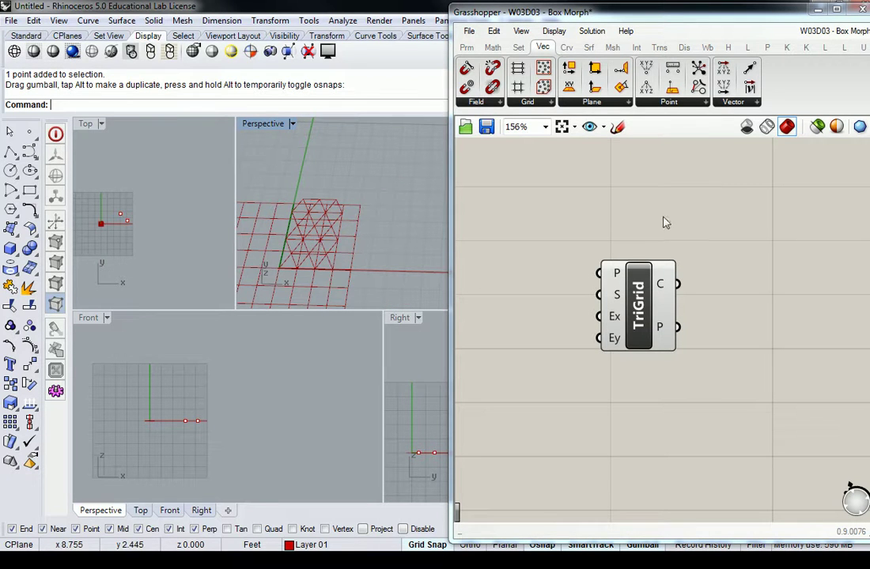
{"action": "scroll", "coordinate": [627, 227], "scroll_direction": "down", "scroll_amount": 4}
{"action": "left_click", "coordinate": [619, 285]}
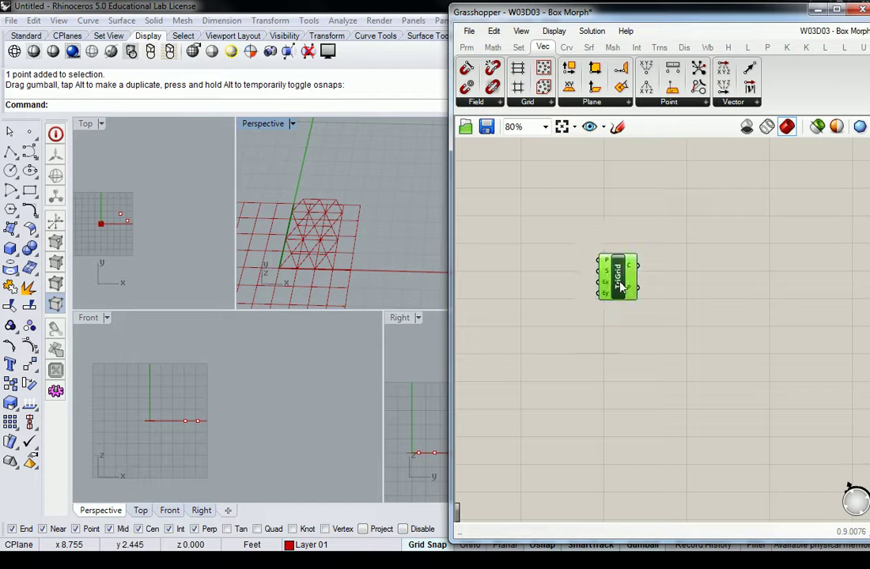
{"action": "right_click_drag", "start_coordinate": [634, 259], "coordinate": [594, 283]}
{"action": "left_click", "coordinate": [589, 251]}
{"action": "scroll", "coordinate": [552, 281], "scroll_direction": "up", "scroll_amount": 1}
{"action": "scroll", "coordinate": [554, 286], "scroll_direction": "up", "scroll_amount": 3}
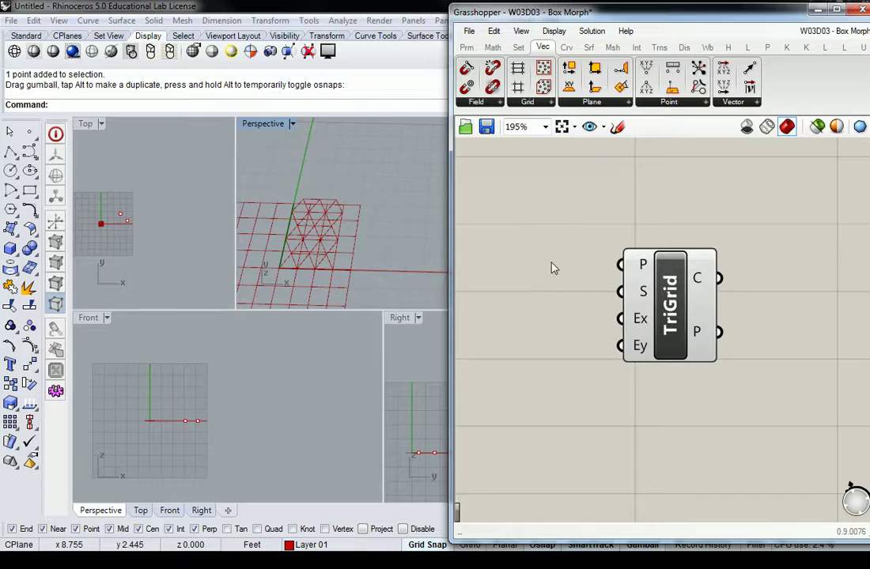
{"action": "scroll", "coordinate": [380, 184], "scroll_direction": "down", "scroll_amount": 6}
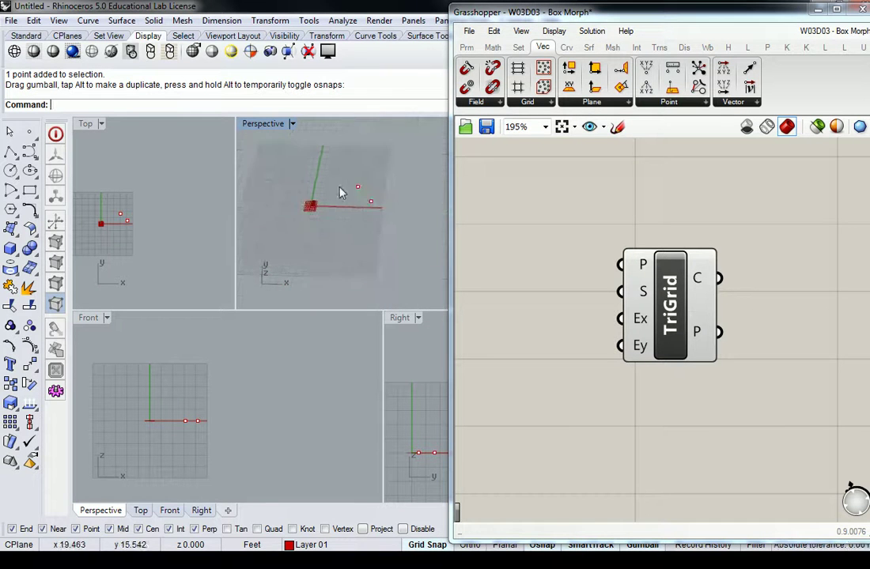
{"action": "left_click_drag", "start_coordinate": [392, 179], "coordinate": [344, 229]}
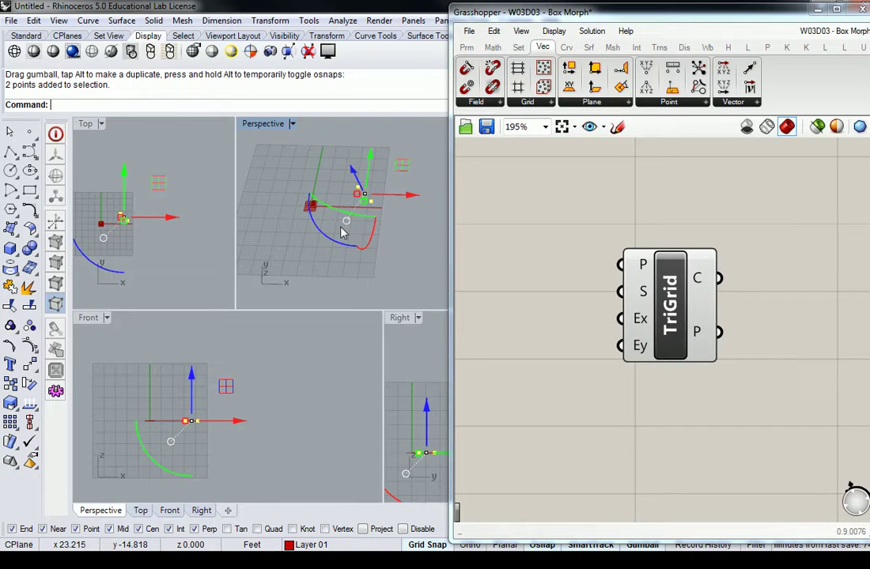
{"action": "right_click_drag", "start_coordinate": [344, 232], "coordinate": [371, 221]}
Create a single point in the Perspective viewport, beyond the two existing points, at about 92, 4, 0
{"action": "left_click", "coordinate": [467, 47]}
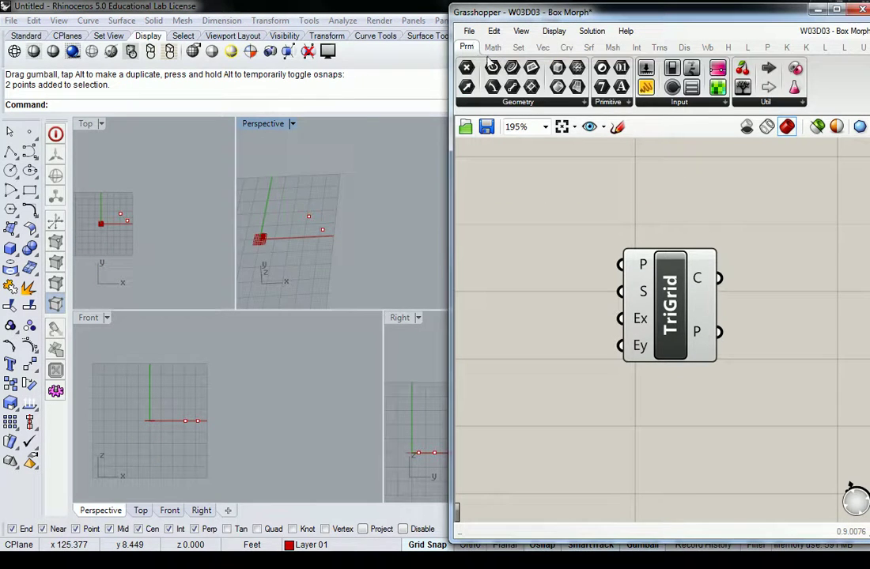
{"action": "left_click", "coordinate": [29, 131]}
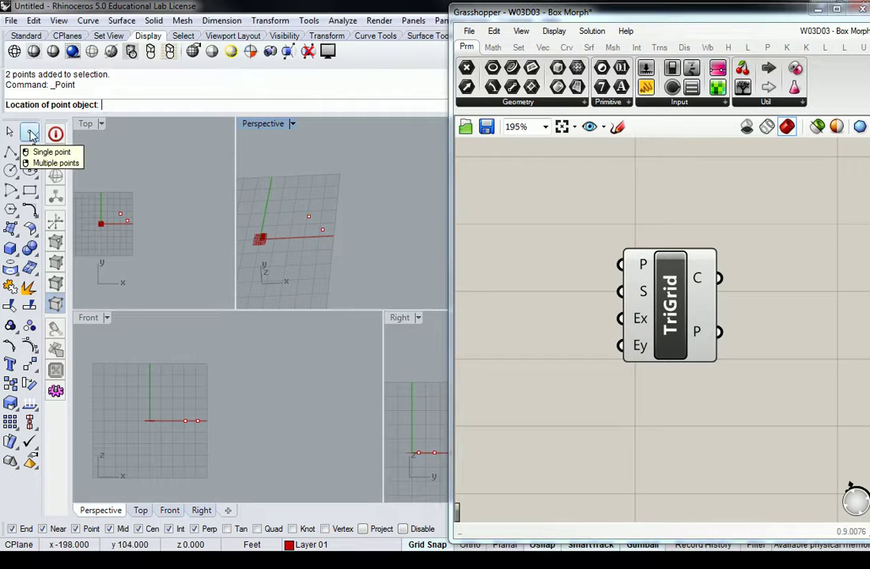
{"action": "left_click", "coordinate": [391, 229]}
{"action": "right_click_drag", "start_coordinate": [398, 227], "coordinate": [387, 237]}
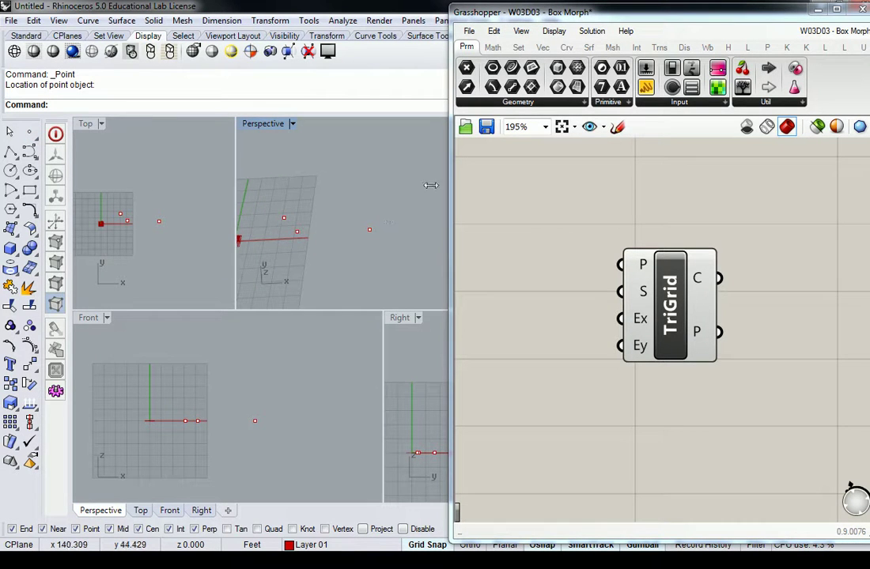
Add a Point parameter beside the TriGrid component and reference the newly created Rhino point in it
{"action": "left_click", "coordinate": [467, 69]}
{"action": "left_click", "coordinate": [553, 244]}
{"action": "right_click", "coordinate": [555, 245]}
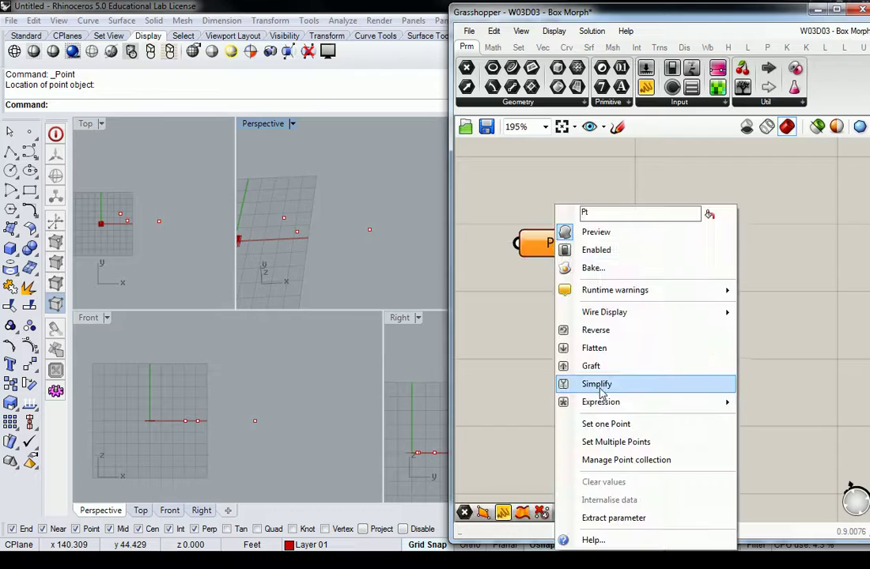
{"action": "left_click", "coordinate": [607, 421]}
{"action": "left_click", "coordinate": [370, 229]}
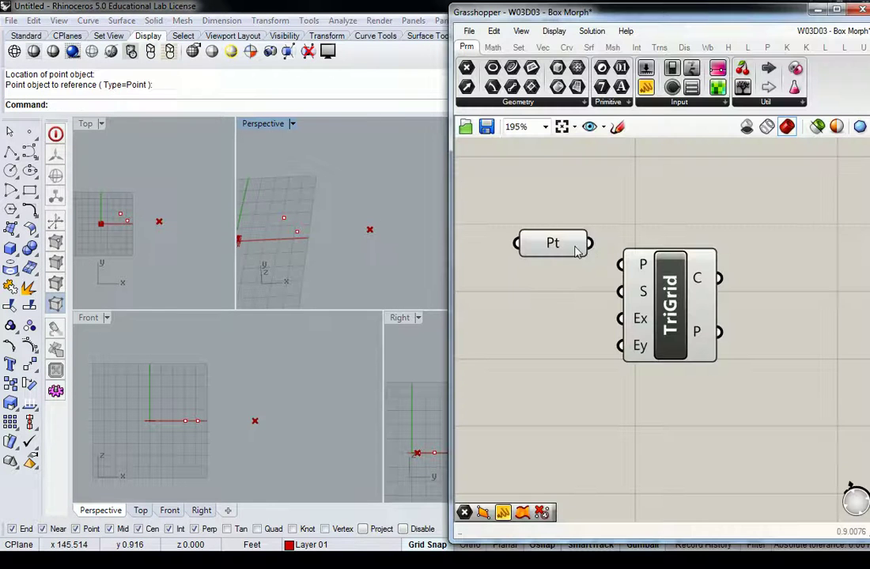
Connect the Point parameter to TriGrid's plane input and move the TriGrid component to make room for more inputs
{"action": "left_click_drag", "start_coordinate": [577, 251], "coordinate": [621, 264]}
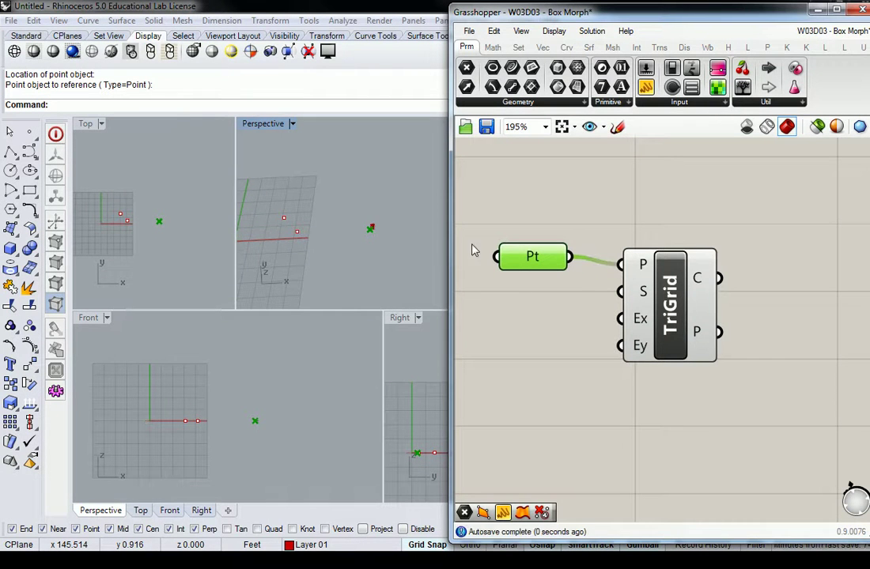
{"action": "scroll", "coordinate": [364, 237], "scroll_direction": "up", "scroll_amount": 3}
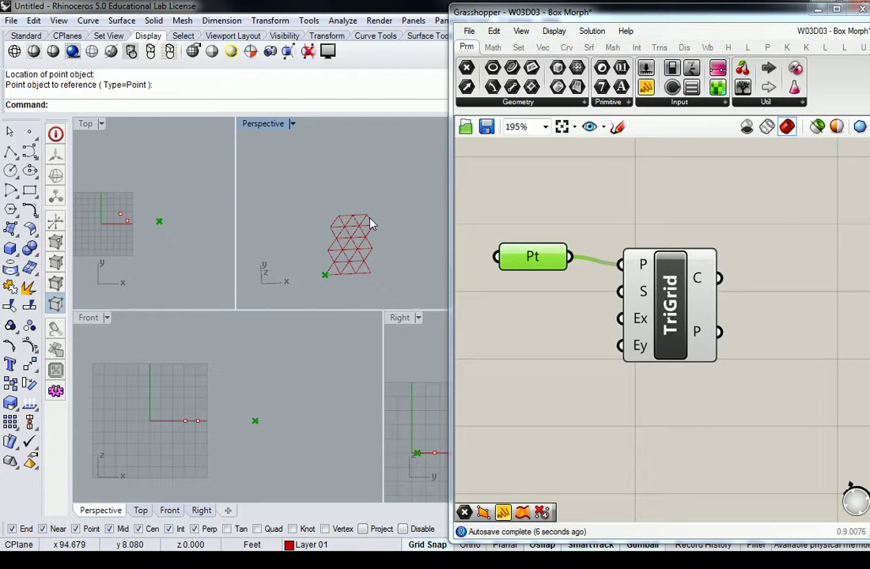
{"action": "left_click", "coordinate": [610, 227]}
{"action": "scroll", "coordinate": [610, 227], "scroll_direction": "down", "scroll_amount": 3}
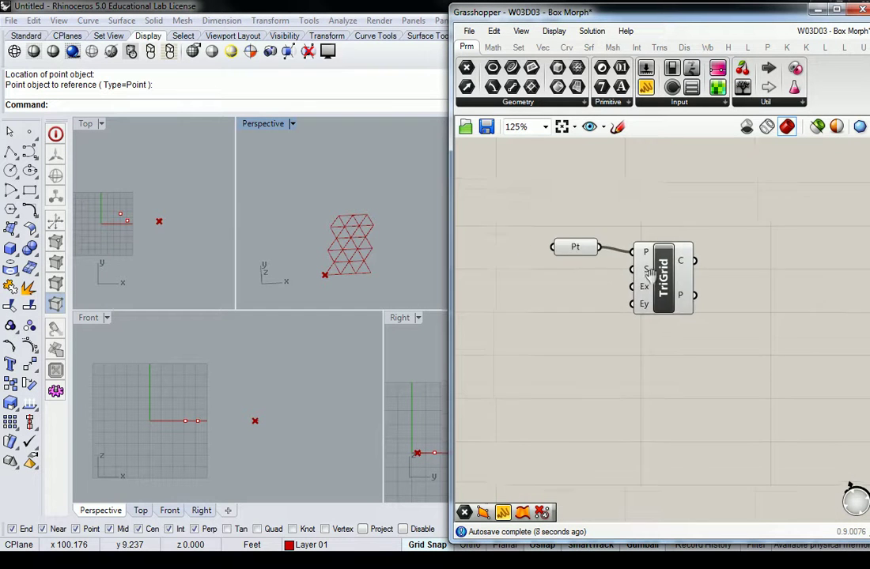
{"action": "left_click_drag", "start_coordinate": [707, 289], "coordinate": [706, 325]}
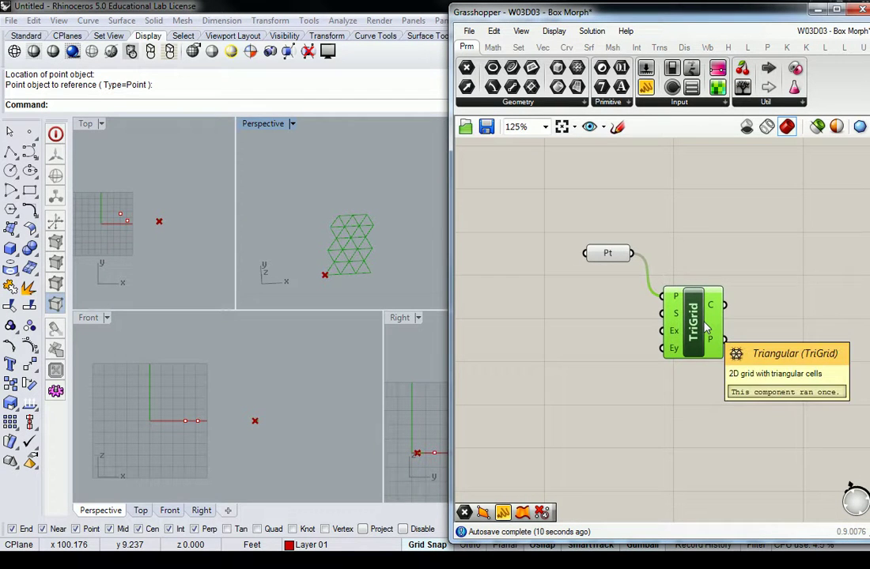
Create three whole-number sliders ranging from 0 to 10 and connect them to TriGrid's size, X extent and Y extent inputs
{"action": "double_click", "coordinate": [588, 315]}
{"action": "type", "text": "sli"}
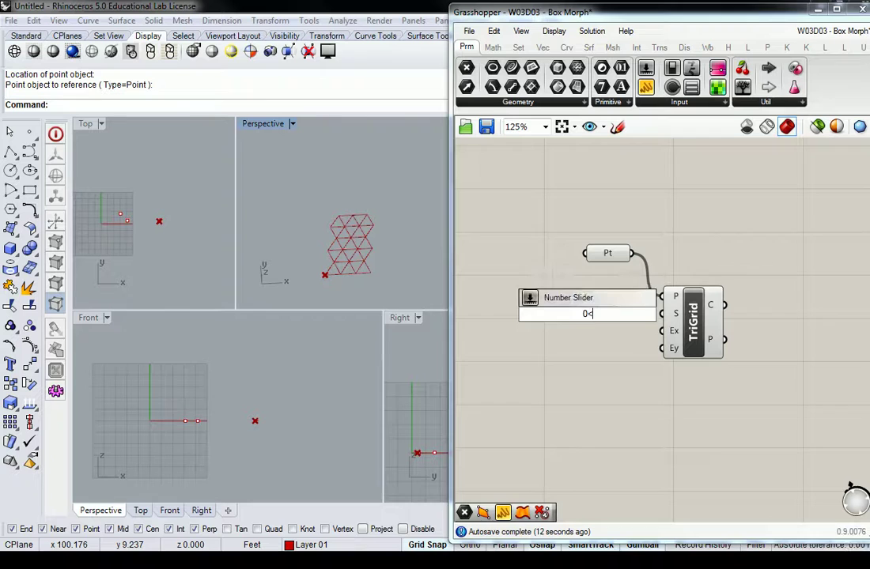
{"action": "key", "text": "Return"}
{"action": "key", "text": "ctrl+c"}
{"action": "key", "text": "ctrl+v"}
{"action": "key", "text": "ctrl+v"}
{"action": "key", "text": "ctrl+v"}
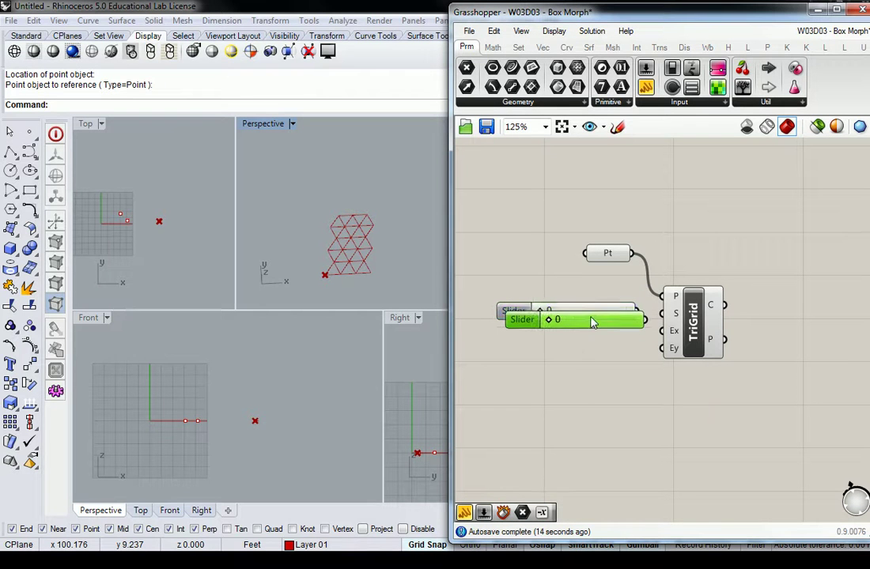
{"action": "left_click_drag", "start_coordinate": [631, 335], "coordinate": [605, 357]}
{"action": "left_click_drag", "start_coordinate": [612, 320], "coordinate": [662, 348]}
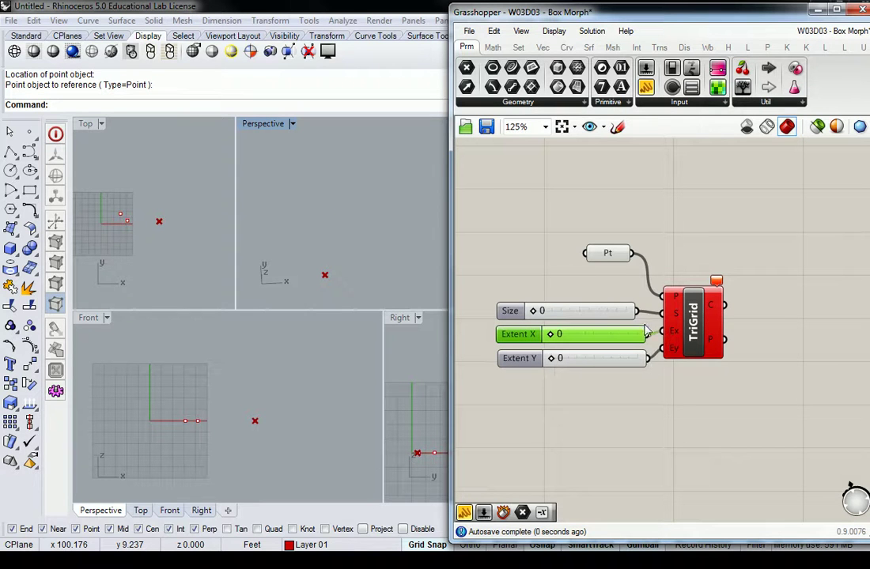
Set the grid's Size slider to 7, Extent X to 7 and Extent Y to 6
{"action": "left_click_drag", "start_coordinate": [537, 313], "coordinate": [598, 311]}
{"action": "left_click_drag", "start_coordinate": [554, 333], "coordinate": [606, 333]}
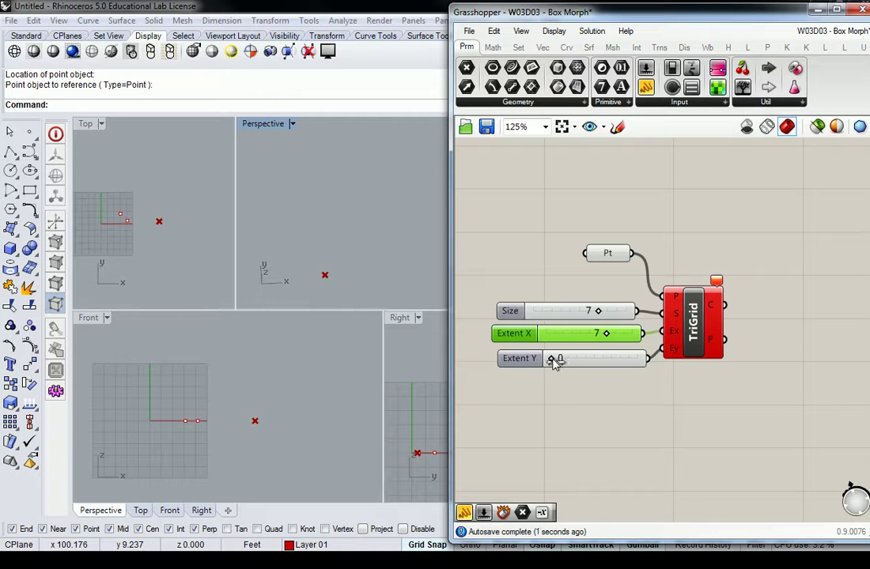
{"action": "left_click_drag", "start_coordinate": [552, 359], "coordinate": [606, 360]}
{"action": "scroll", "coordinate": [406, 219], "scroll_direction": "down", "scroll_amount": 5}
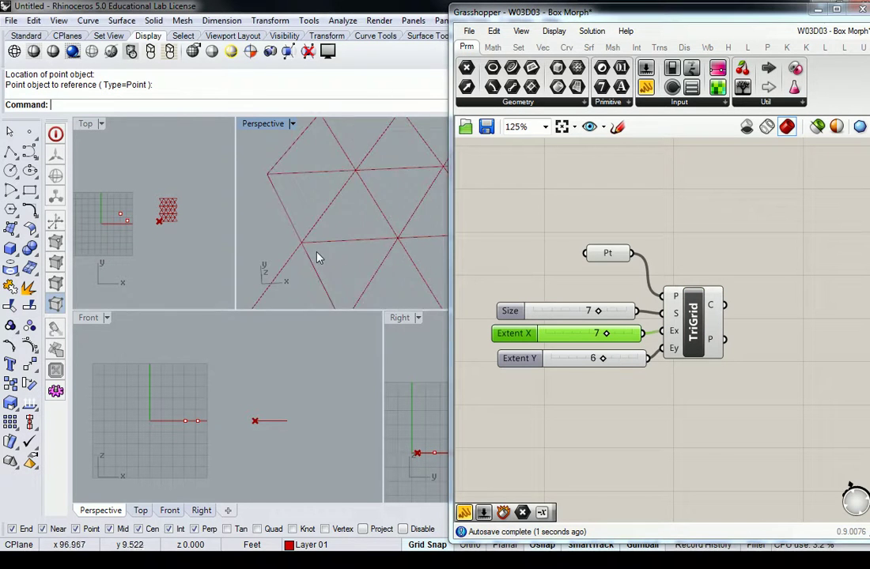
Set Extent X to 10, and try 10 for Extent Y before setting it back to 6
{"action": "left_click_drag", "start_coordinate": [609, 360], "coordinate": [632, 333]}
{"action": "right_click_drag", "start_coordinate": [423, 194], "coordinate": [359, 207]}
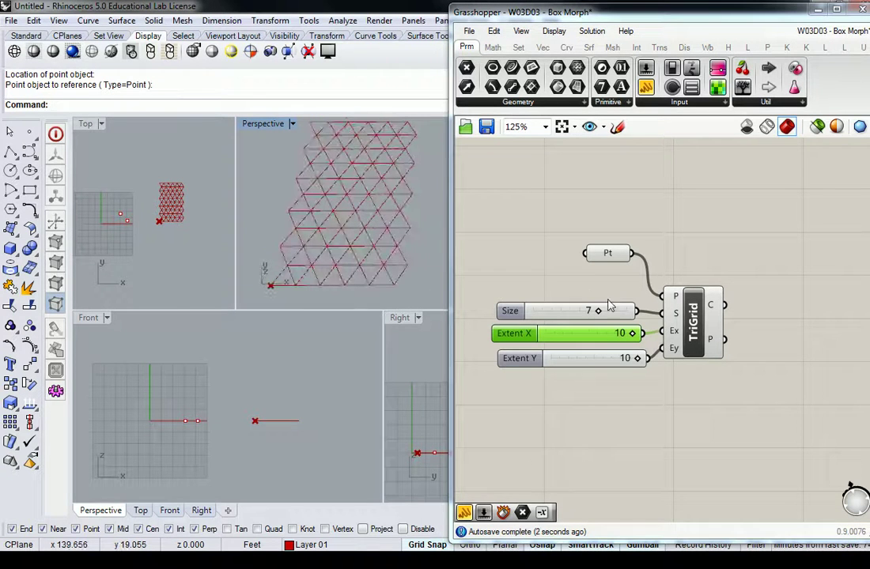
{"action": "left_click_drag", "start_coordinate": [631, 333], "coordinate": [606, 359]}
{"action": "right_click_drag", "start_coordinate": [330, 182], "coordinate": [363, 226]}
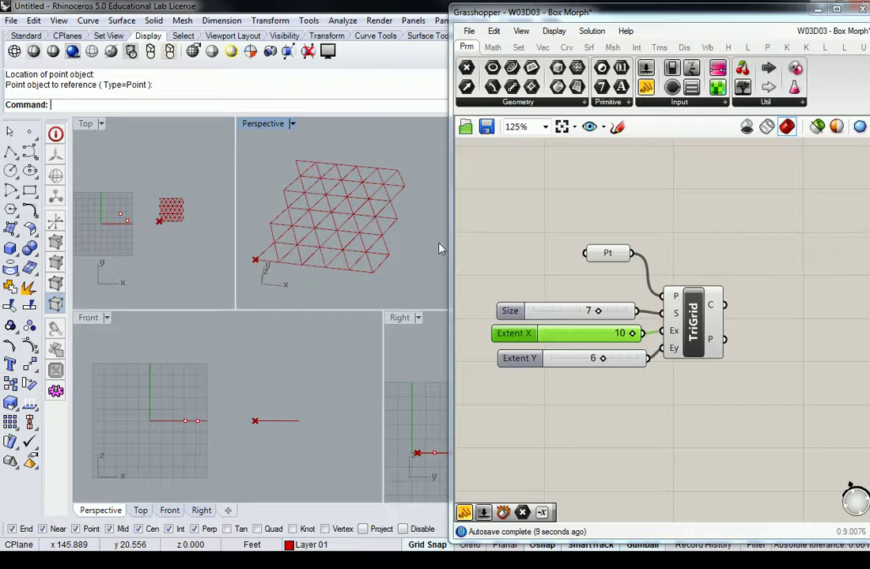
{"action": "left_click", "coordinate": [492, 204]}
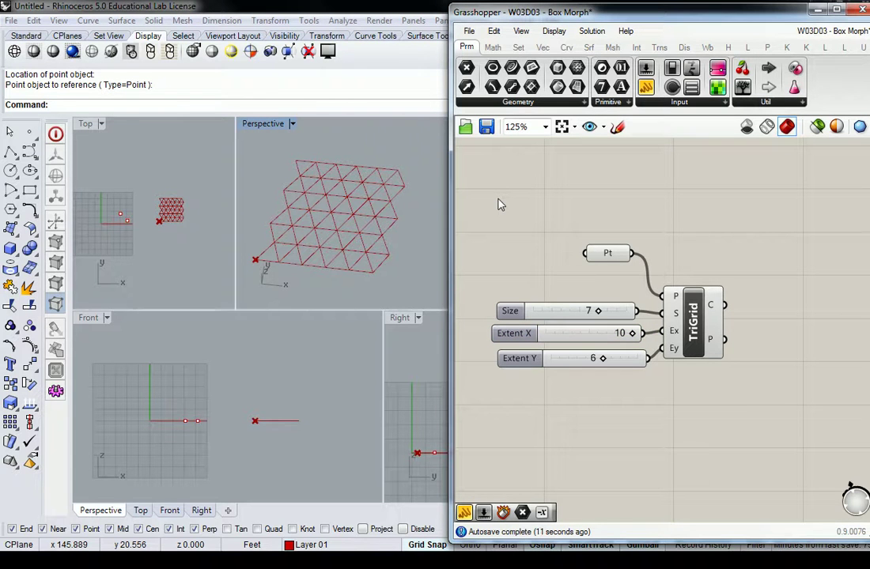
{"action": "left_click", "coordinate": [678, 296]}
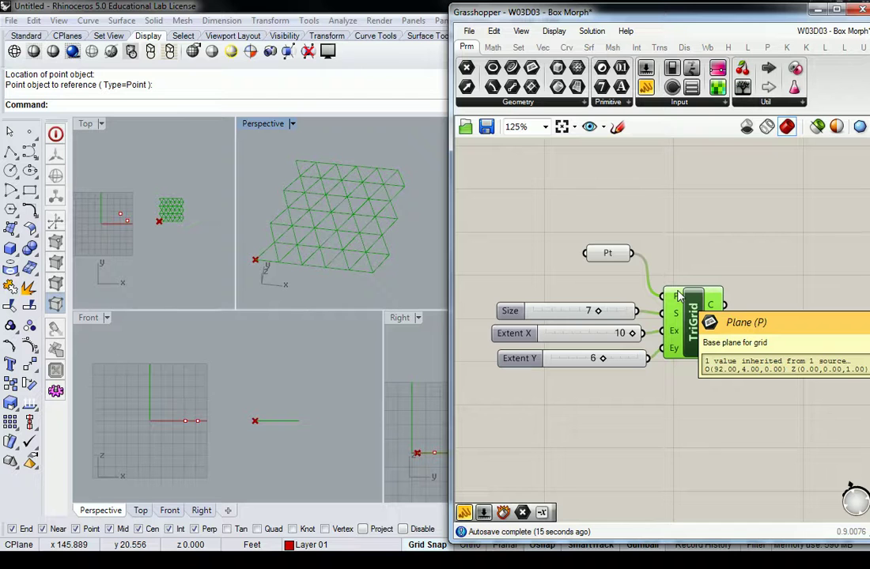
{"action": "left_click", "coordinate": [734, 276]}
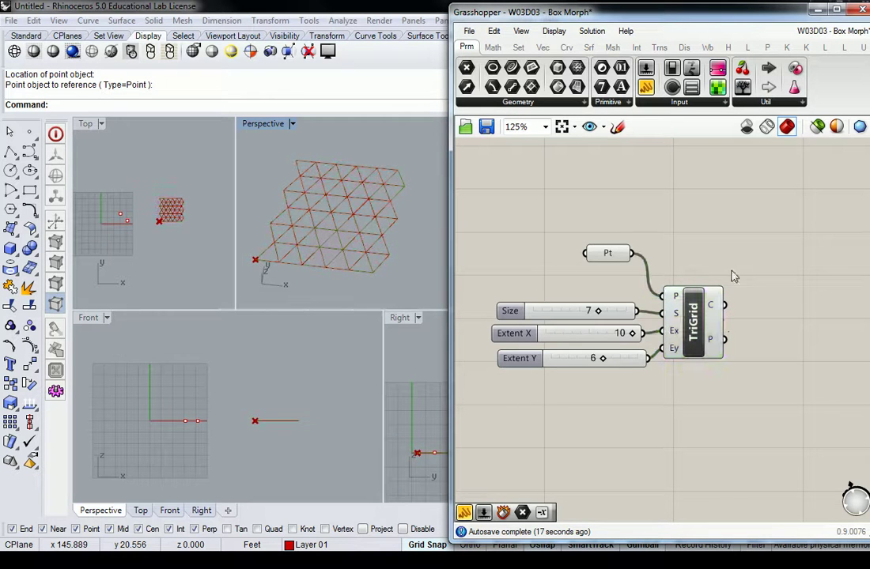
Examine TriGrid's cell and point outputs and the grid geometry they produce in the Rhino viewports
{"action": "mouse_move", "coordinate": [714, 339]}
{"action": "right_click_drag", "start_coordinate": [752, 242], "coordinate": [699, 244]}
{"action": "left_click", "coordinate": [644, 328]}
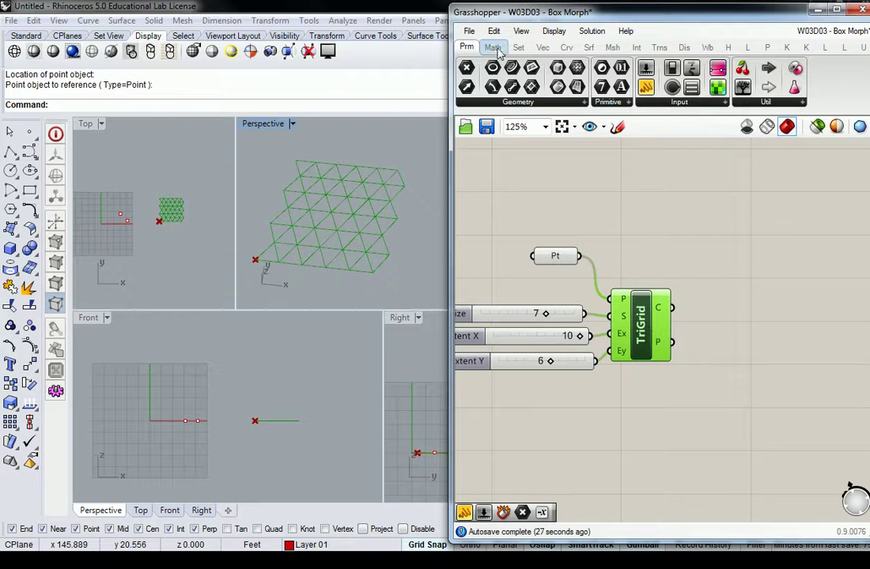
{"action": "left_click", "coordinate": [635, 212]}
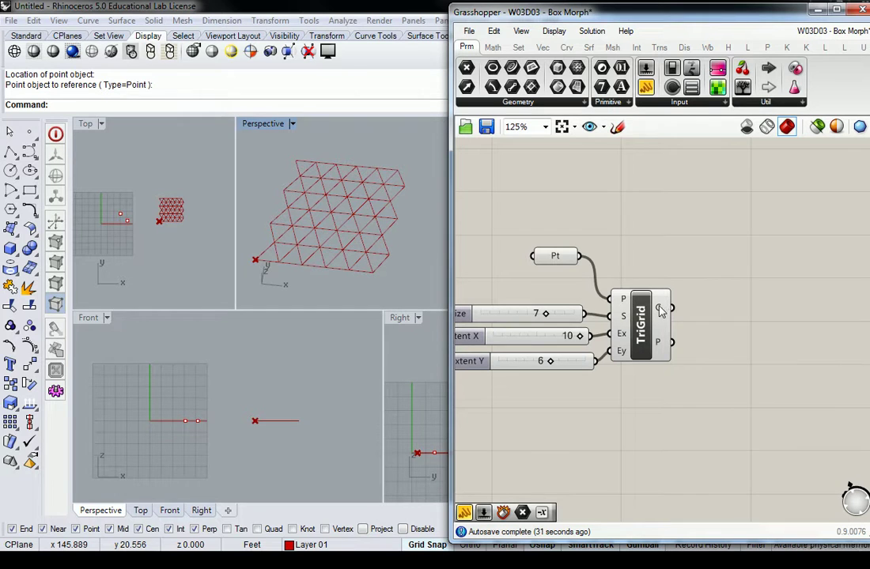
{"action": "mouse_move", "coordinate": [660, 311]}
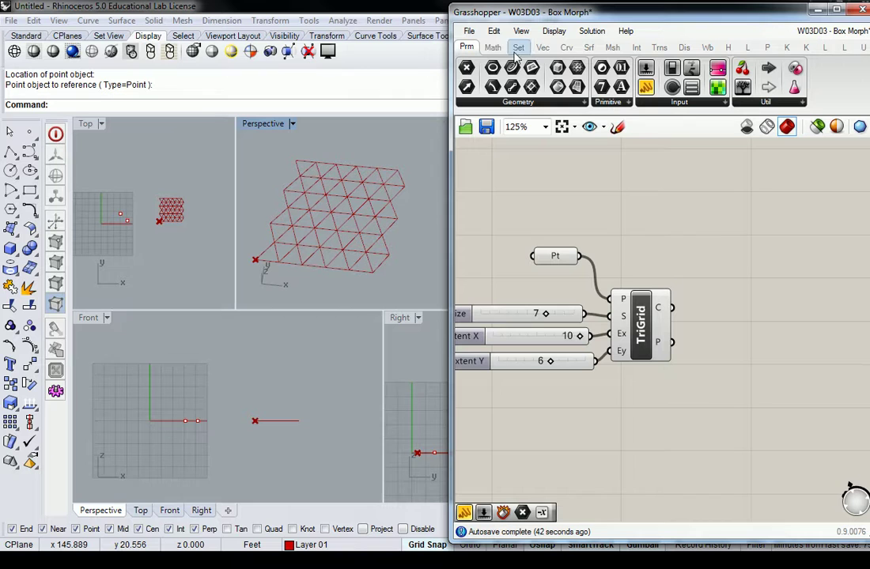
{"action": "mouse_move", "coordinate": [663, 348]}
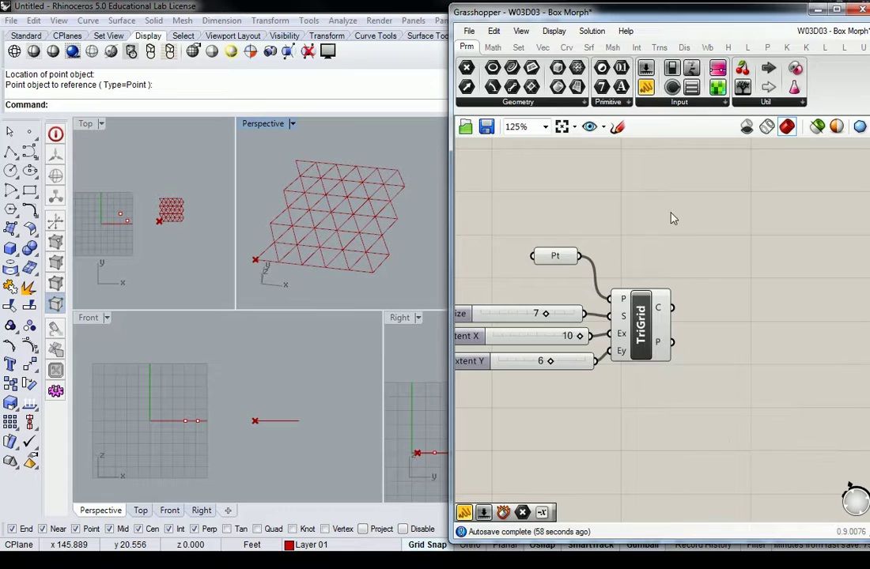
Preview TriGrid's point output with a temporary Point parameter connected to it, and delete that parameter
{"action": "right_click_drag", "start_coordinate": [672, 217], "coordinate": [611, 244]}
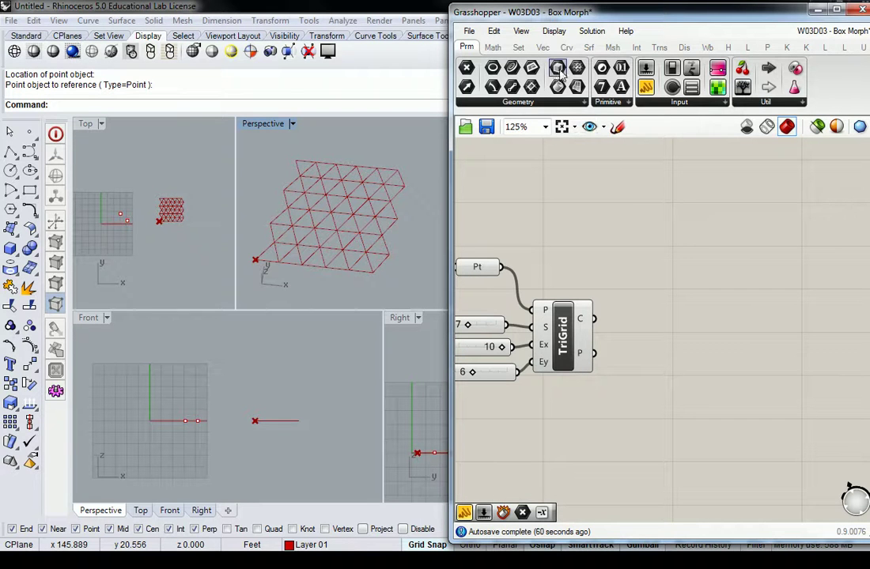
{"action": "left_click_drag", "start_coordinate": [467, 67], "coordinate": [645, 371]}
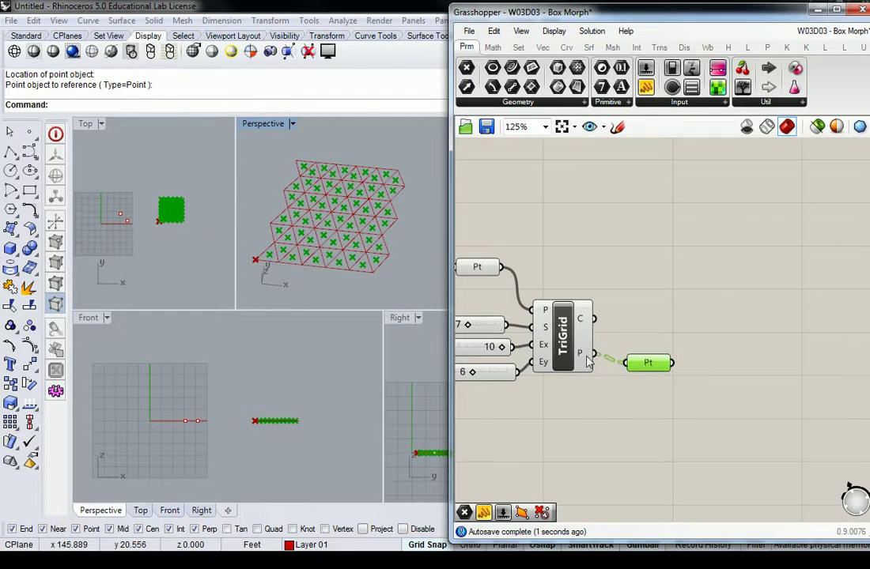
{"action": "mouse_move", "coordinate": [587, 356]}
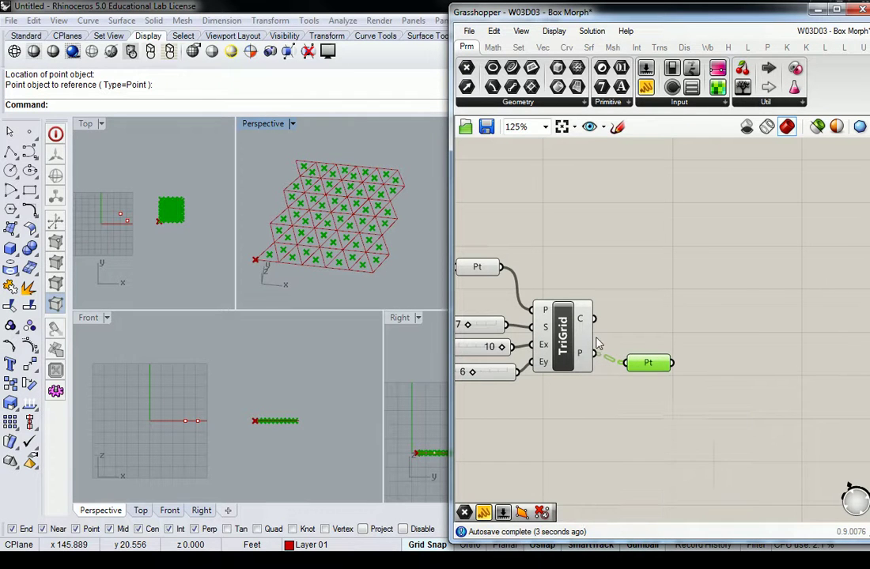
{"action": "left_click_drag", "start_coordinate": [659, 367], "coordinate": [647, 356]}
{"action": "key", "text": "Delete"}
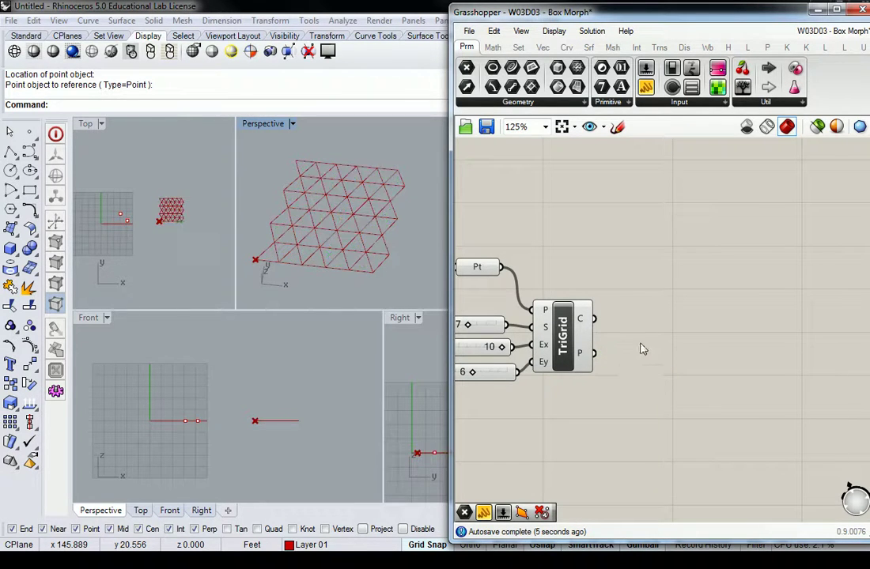
Add a Deconstruct Brep component and connect TriGrid's Cells output to its brep input
{"action": "mouse_move", "coordinate": [588, 321]}
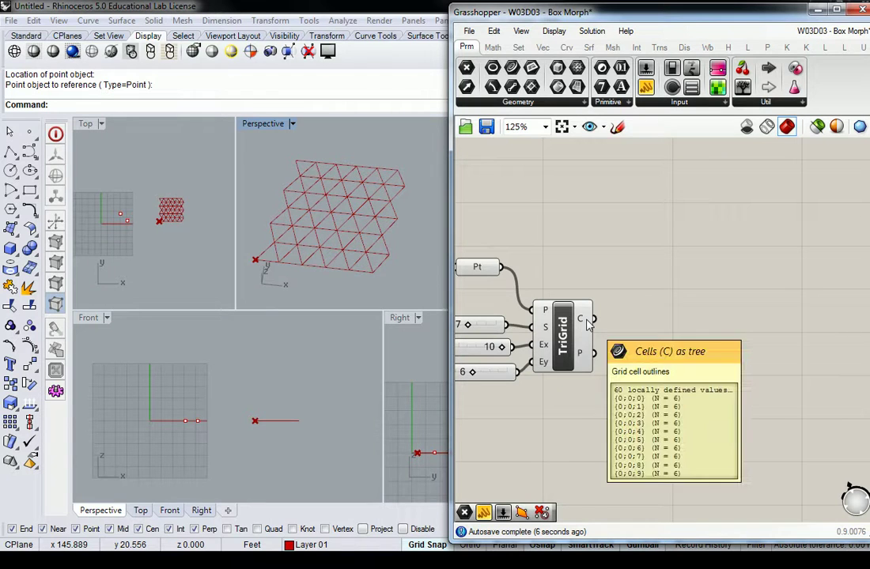
{"action": "left_click", "coordinate": [589, 47]}
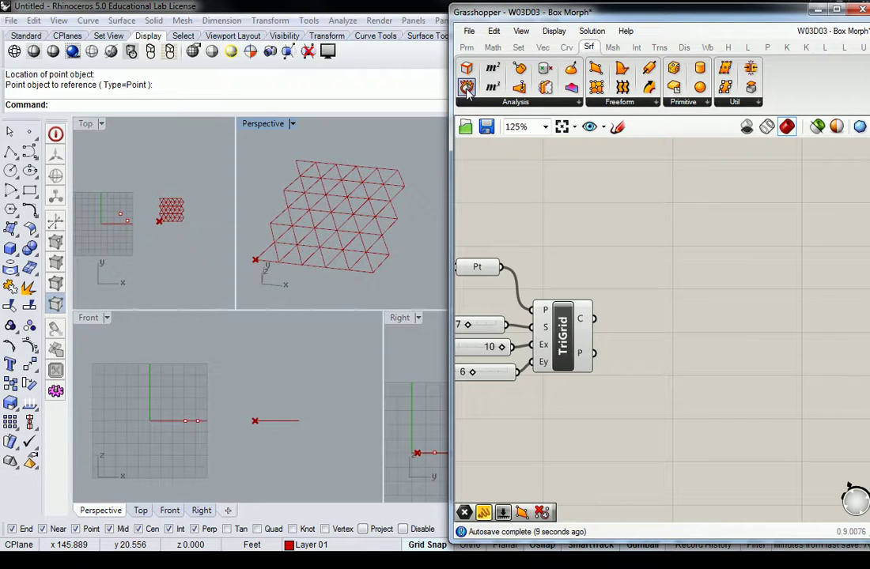
{"action": "left_click_drag", "start_coordinate": [467, 88], "coordinate": [635, 320]}
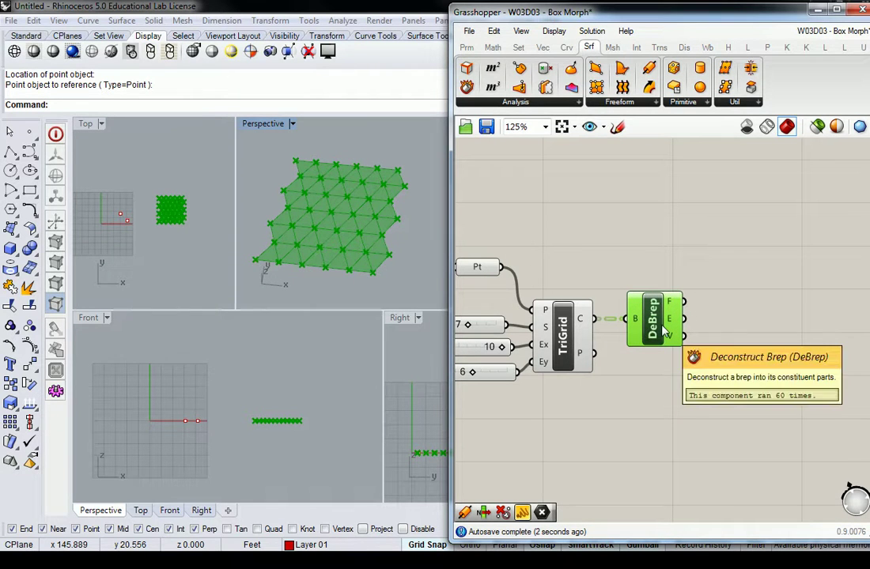
{"action": "left_click", "coordinate": [670, 279]}
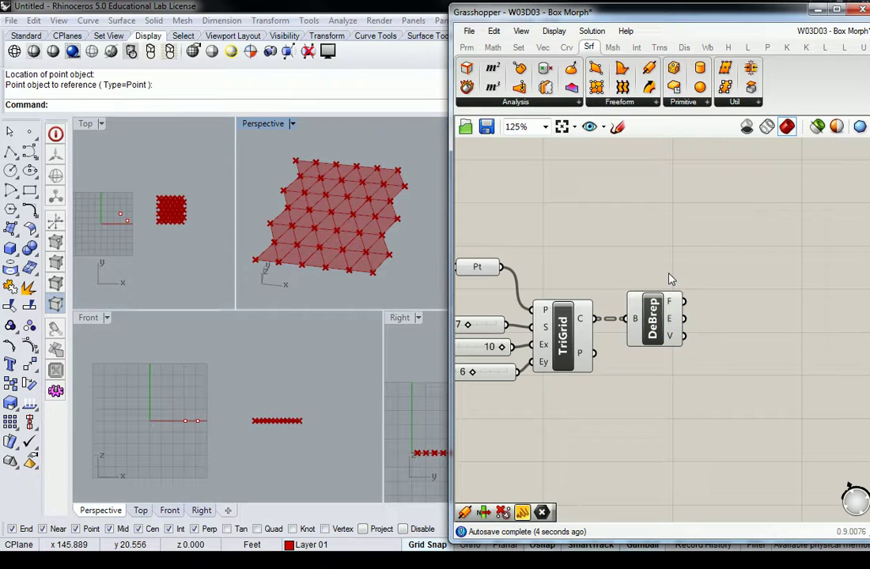
Find the Cull Duplicates component with the keyword "dup" and place it above DeBrep on the canvas
{"action": "double_click", "coordinate": [699, 234]}
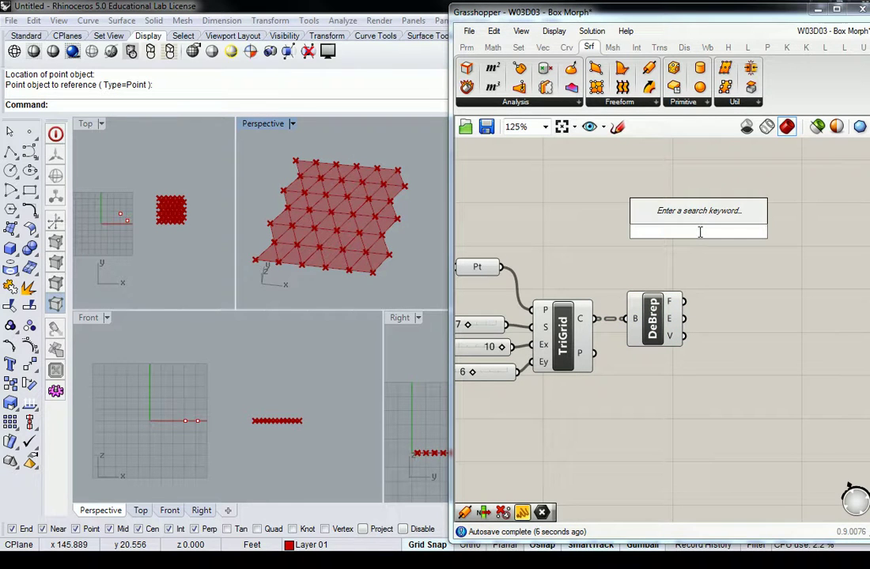
{"action": "type", "text": "dup"}
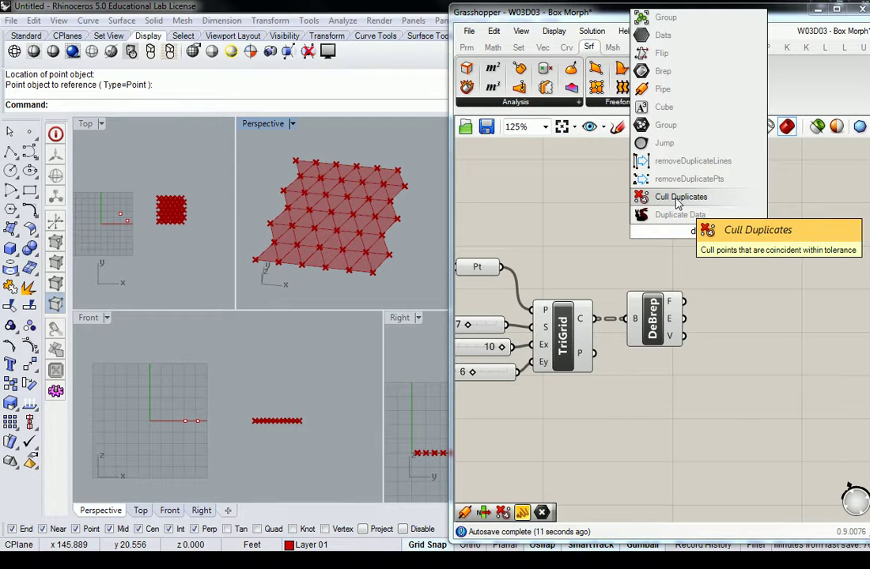
{"action": "left_click", "coordinate": [678, 198]}
{"action": "left_click", "coordinate": [698, 236]}
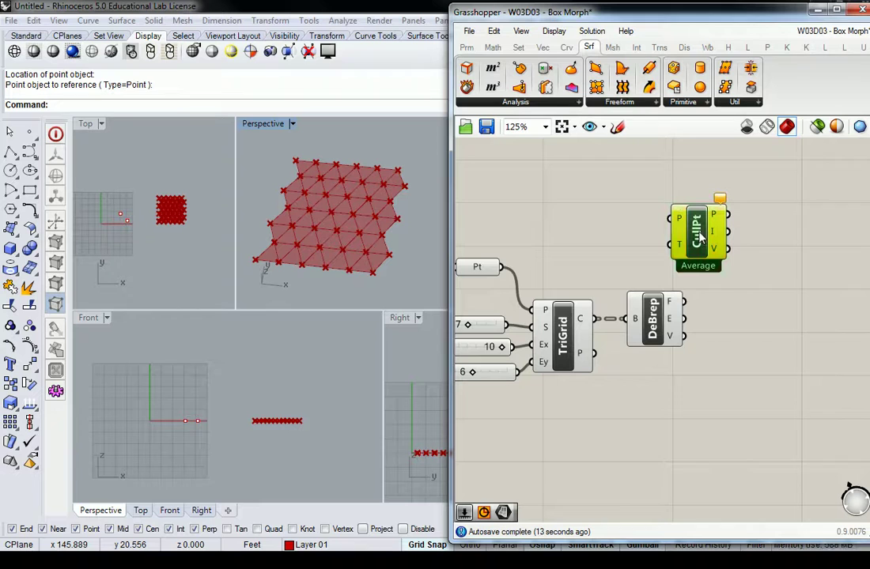
{"action": "left_click", "coordinate": [642, 151]}
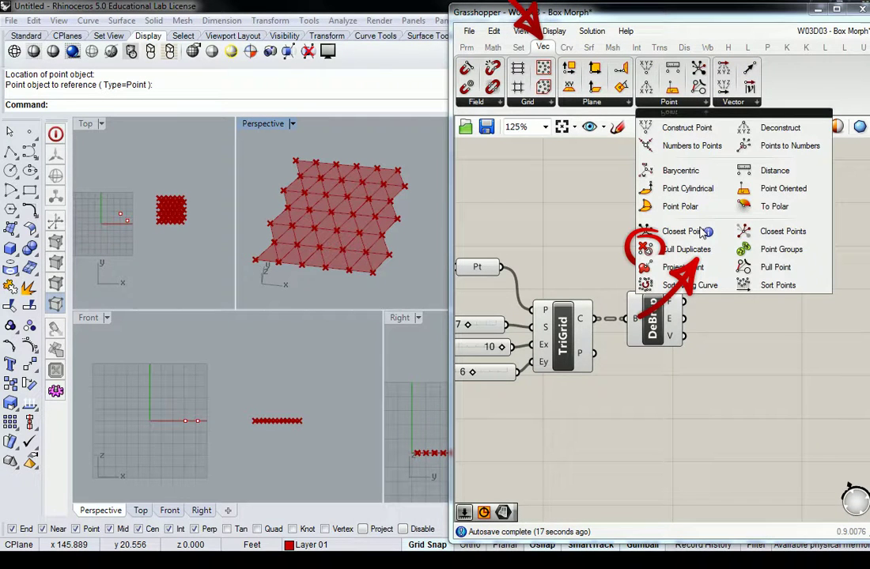
{"action": "left_click", "coordinate": [669, 101]}
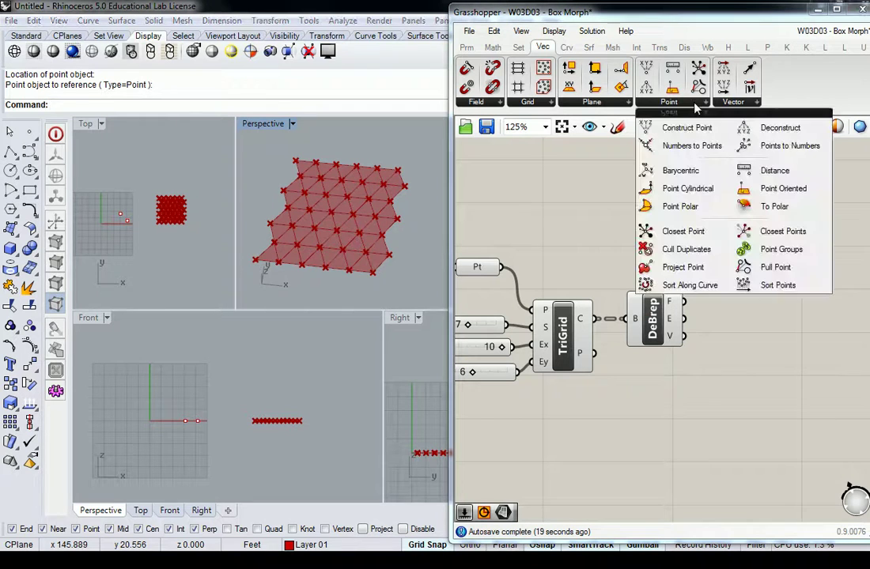
{"action": "left_click", "coordinate": [686, 249]}
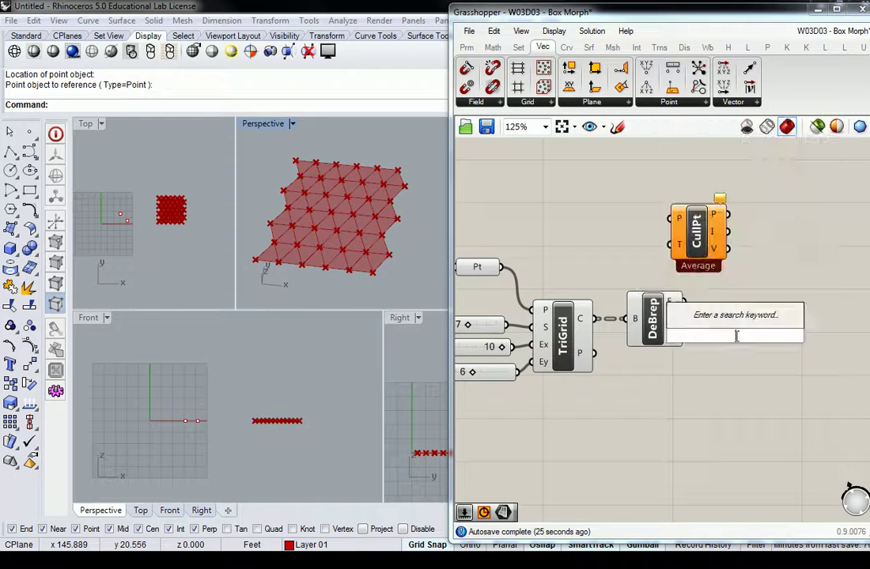
Group the Cull Duplicates component on its own and label the group "Vect > Pt"
{"action": "right_click", "coordinate": [695, 331]}
{"action": "key", "text": "Escape"}
{"action": "left_click", "coordinate": [696, 231]}
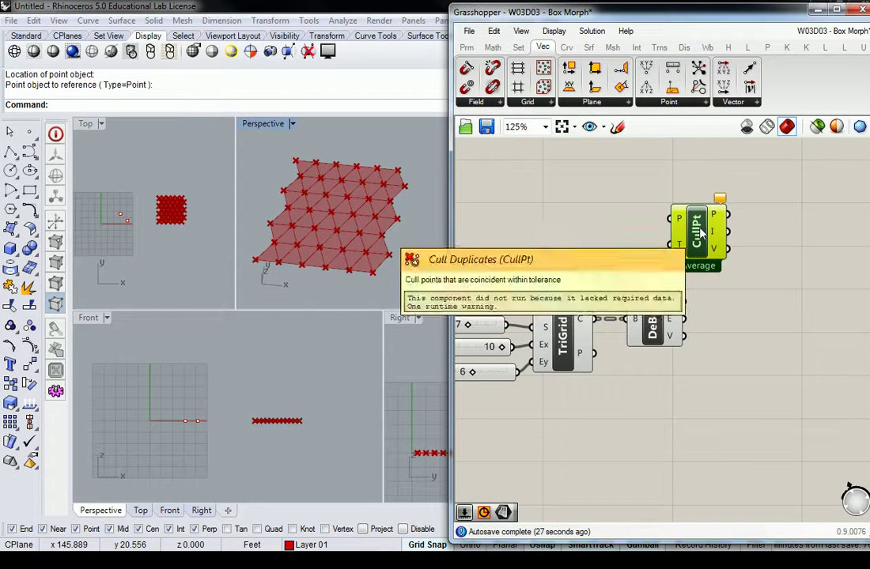
{"action": "left_click", "coordinate": [692, 175]}
{"action": "right_click", "coordinate": [700, 199]}
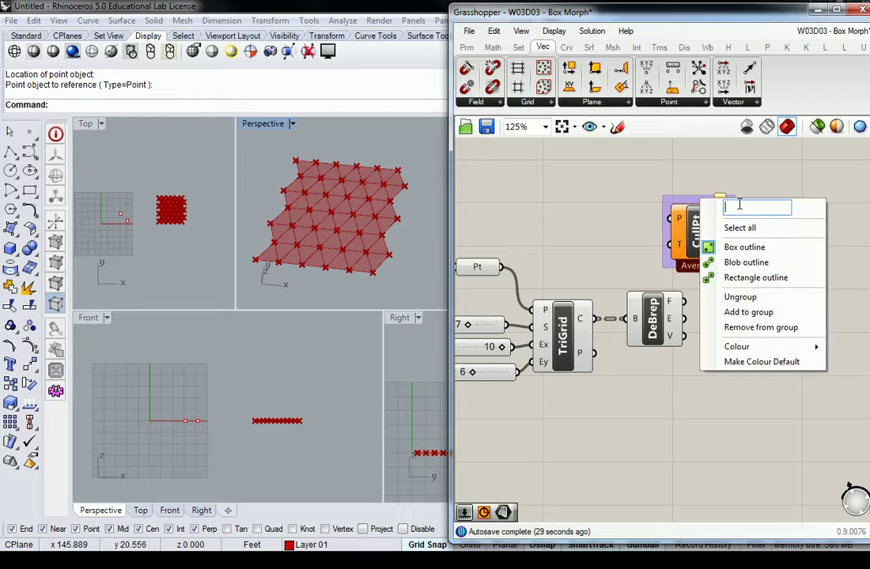
{"action": "type", "text": "Vect > Pt"}
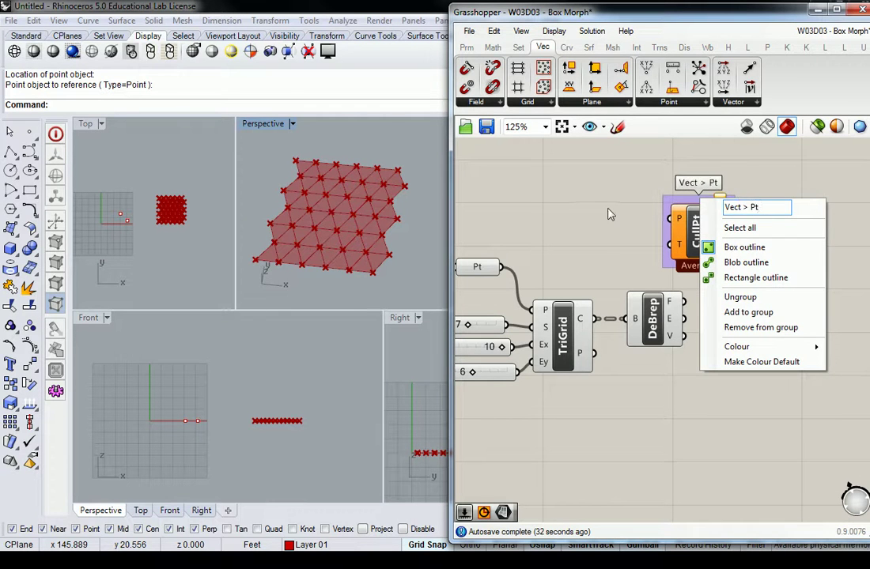
{"action": "left_click", "coordinate": [609, 213]}
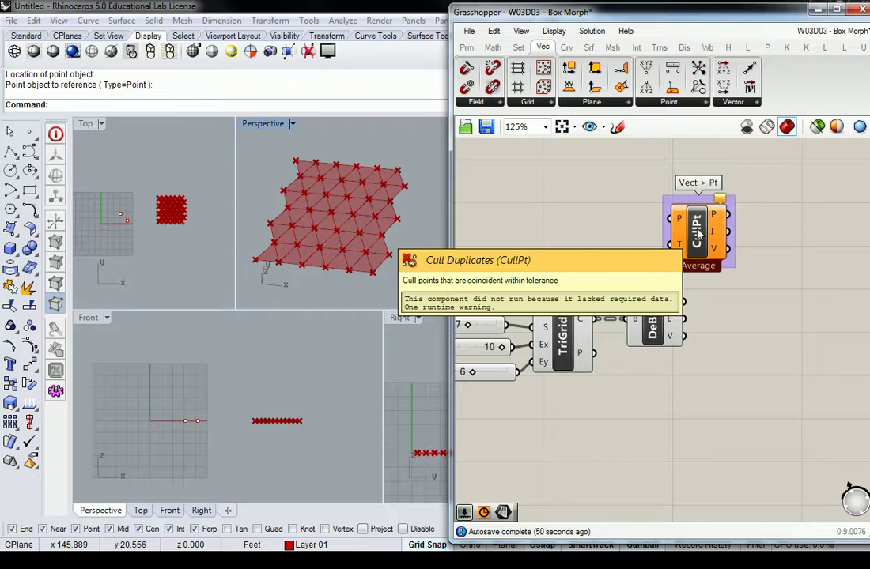
Move the Cull Duplicates component down beside DeBrep's outputs, leaving a gap between the two for wiring
{"action": "left_click_drag", "start_coordinate": [694, 226], "coordinate": [773, 323]}
{"action": "right_click_drag", "start_coordinate": [726, 339], "coordinate": [631, 339]}
{"action": "left_click", "coordinate": [630, 338]}
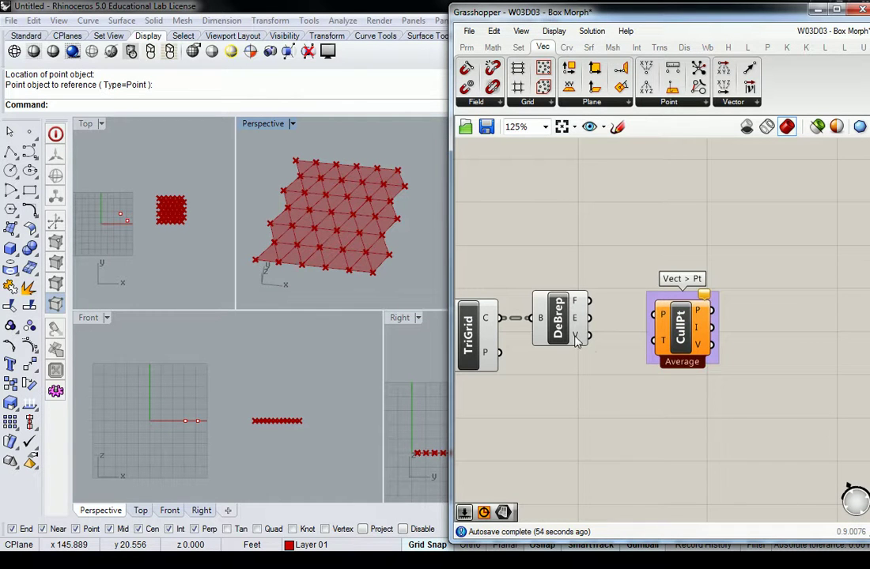
Try flattening DeBrep's Vertices output, and undo the flattening
{"action": "mouse_move", "coordinate": [576, 339]}
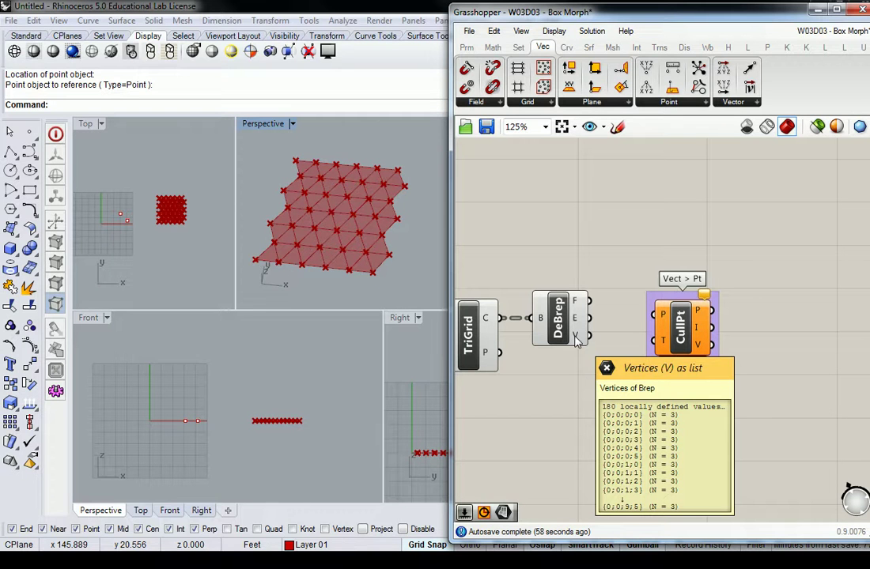
{"action": "right_click", "coordinate": [576, 338]}
{"action": "left_click", "coordinate": [609, 399]}
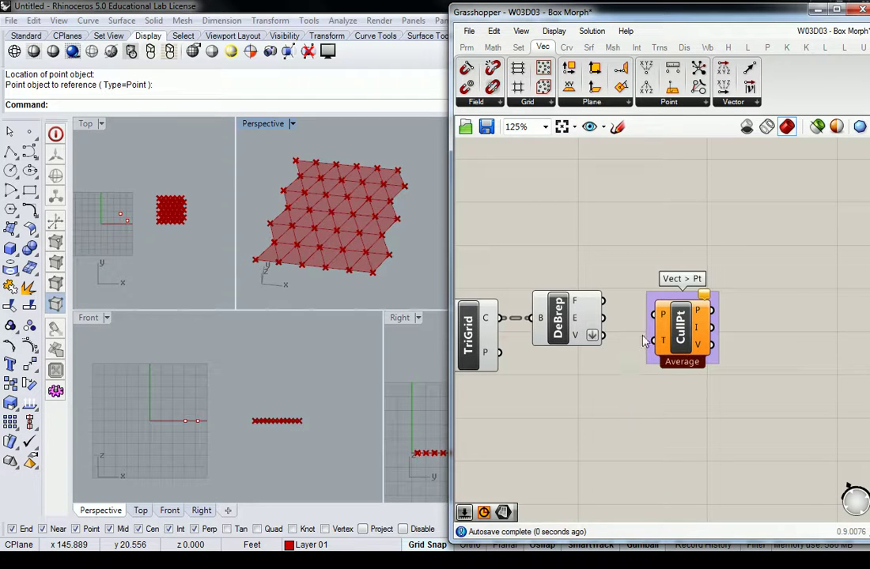
{"action": "left_click_drag", "start_coordinate": [676, 327], "coordinate": [674, 352]}
{"action": "left_click", "coordinate": [613, 343]}
{"action": "key", "text": "ctrl+z"}
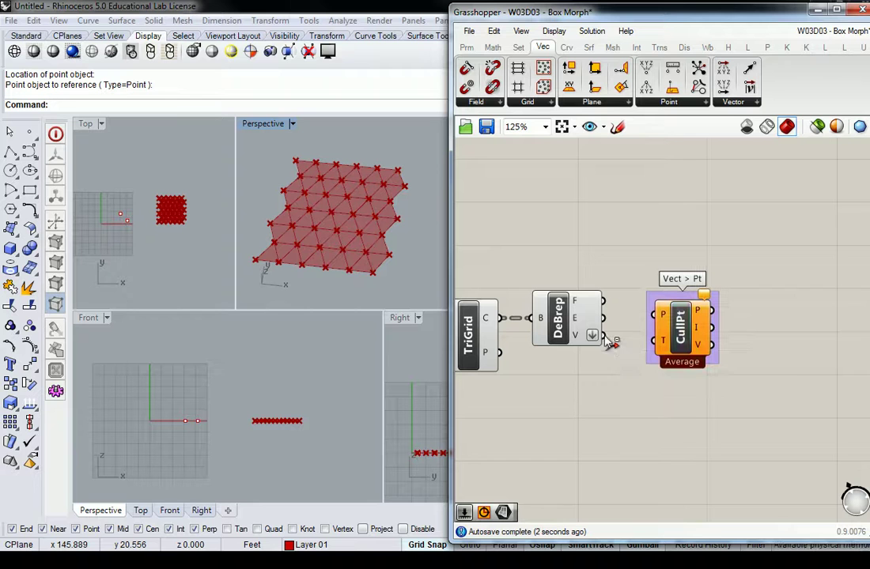
{"action": "key", "text": "ctrl+z"}
{"action": "mouse_move", "coordinate": [579, 337]}
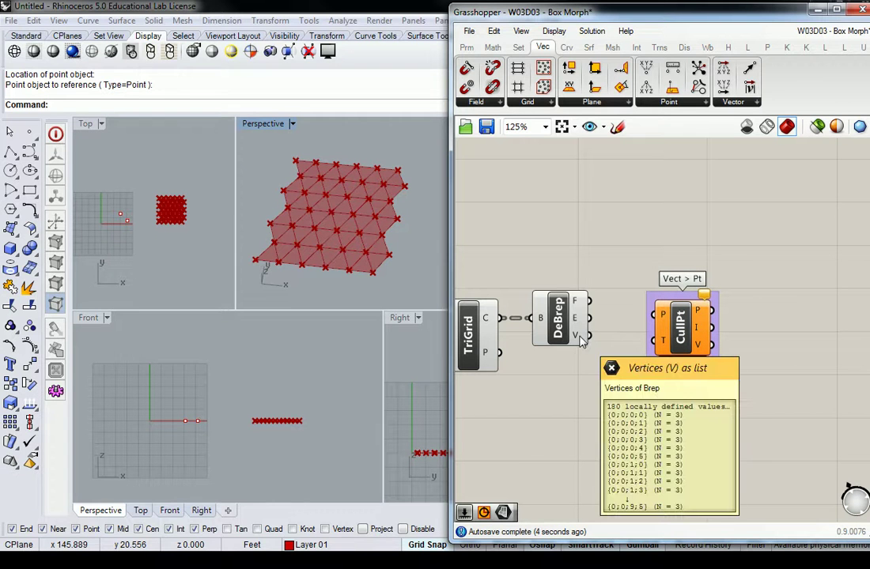
Connect DeBrep's Vertices output to Cull Duplicates' Points input and move the component so the wire runs straight
{"action": "left_click_drag", "start_coordinate": [591, 338], "coordinate": [655, 316]}
{"action": "left_click_drag", "start_coordinate": [679, 325], "coordinate": [683, 348]}
{"action": "left_click", "coordinate": [632, 317]}
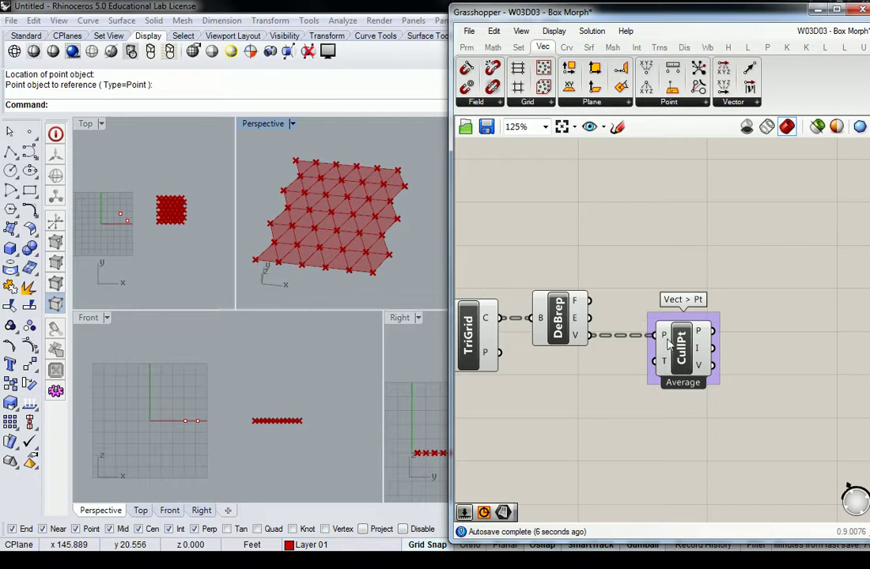
Flatten Cull Duplicates' Points input and compare DeBrep's vertex list with the culled point list
{"action": "right_click", "coordinate": [664, 336]}
{"action": "left_click", "coordinate": [712, 352]}
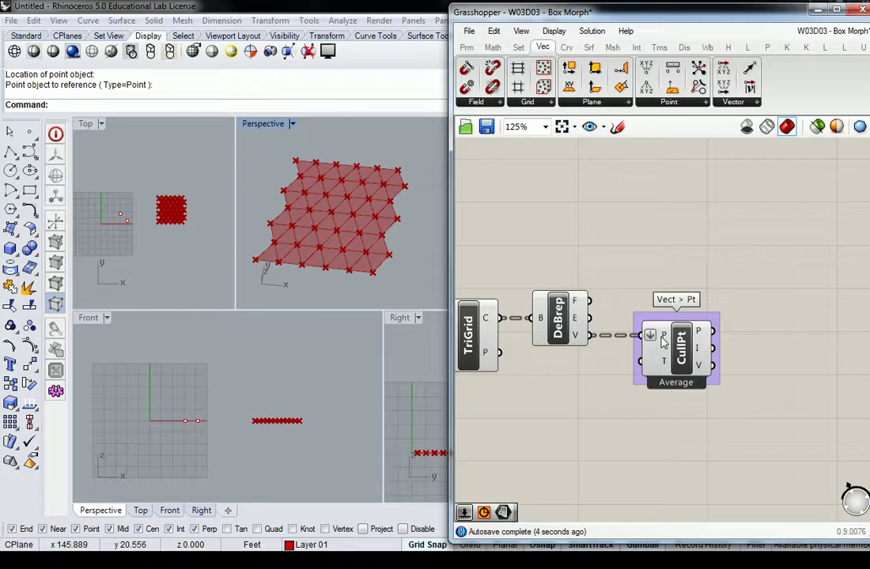
{"action": "mouse_move", "coordinate": [663, 340]}
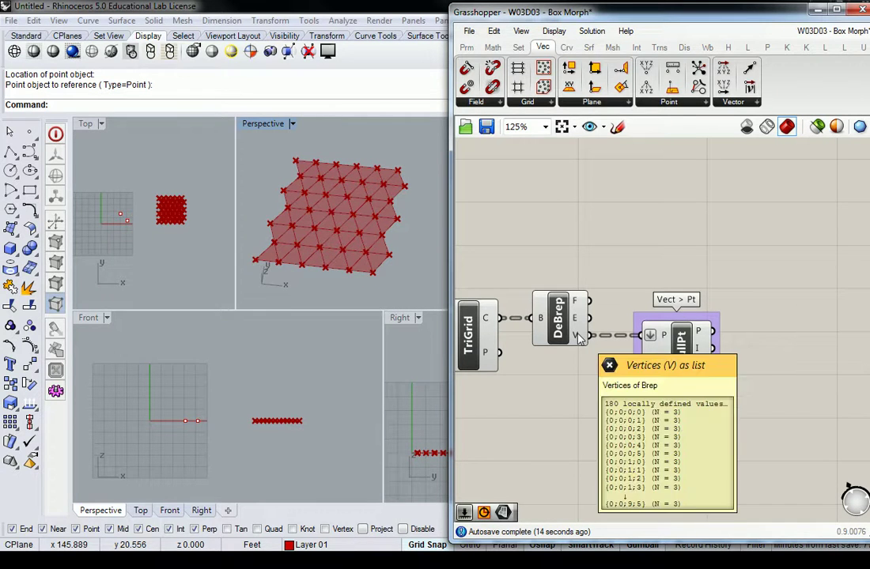
{"action": "mouse_move", "coordinate": [701, 338]}
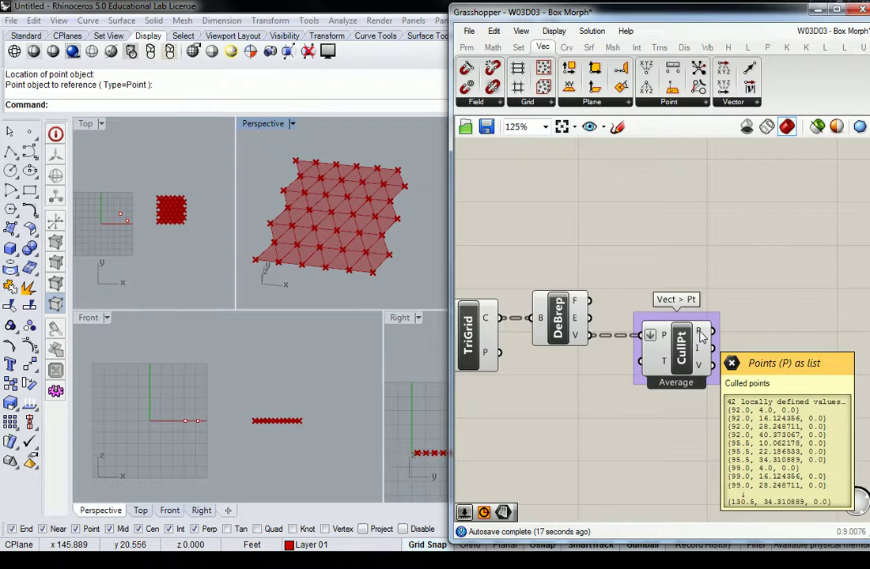
Add a Point parameter after Cull Duplicates, feed it the culled points, and inspect them in the Perspective viewport
{"action": "scroll", "coordinate": [678, 265], "scroll_direction": "down", "scroll_amount": 3}
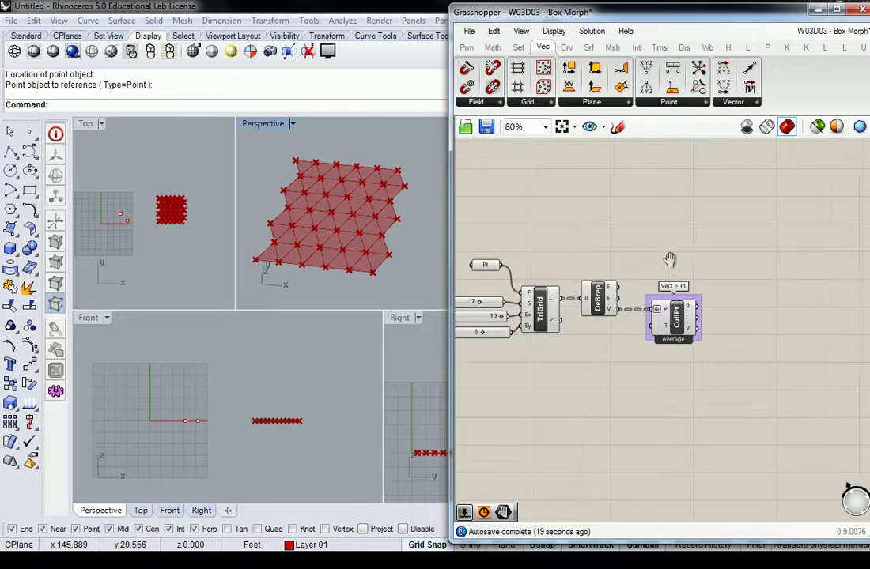
{"action": "scroll", "coordinate": [493, 88], "scroll_direction": "up", "scroll_amount": 3}
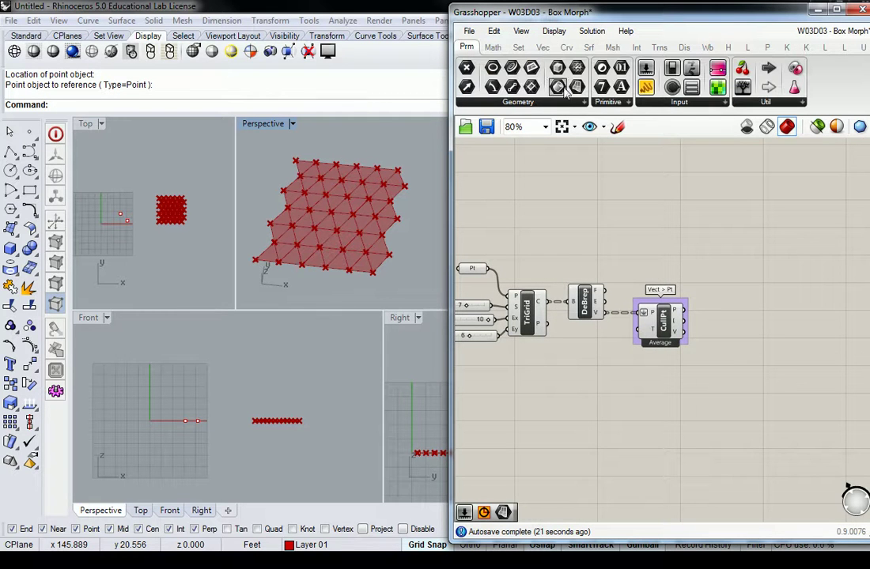
{"action": "left_click_drag", "start_coordinate": [469, 70], "coordinate": [714, 314]}
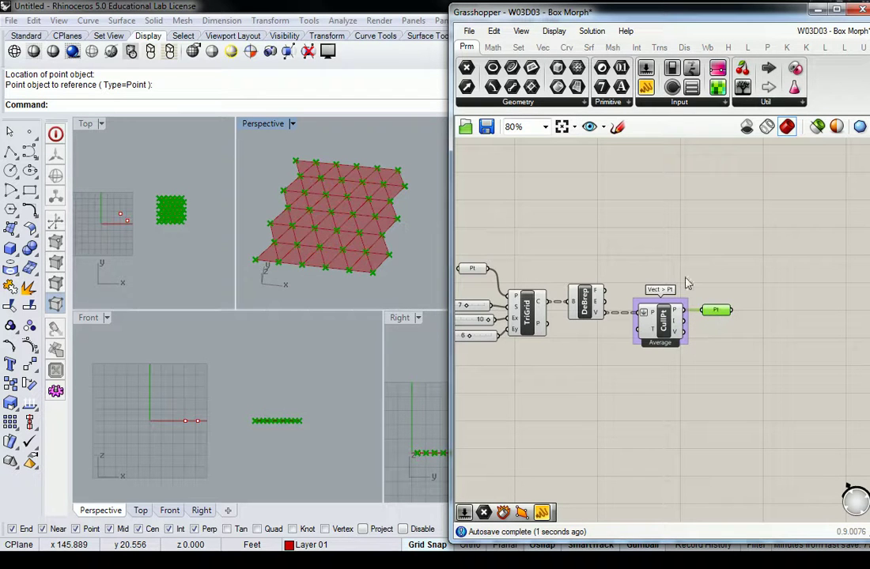
{"action": "mouse_move", "coordinate": [384, 186]}
{"action": "right_mouse_down", "text": "shift"}
{"action": "mouse_move", "coordinate": [363, 229]}
{"action": "mouse_move", "coordinate": [387, 178]}
{"action": "right_mouse_up", "text": "shift"}
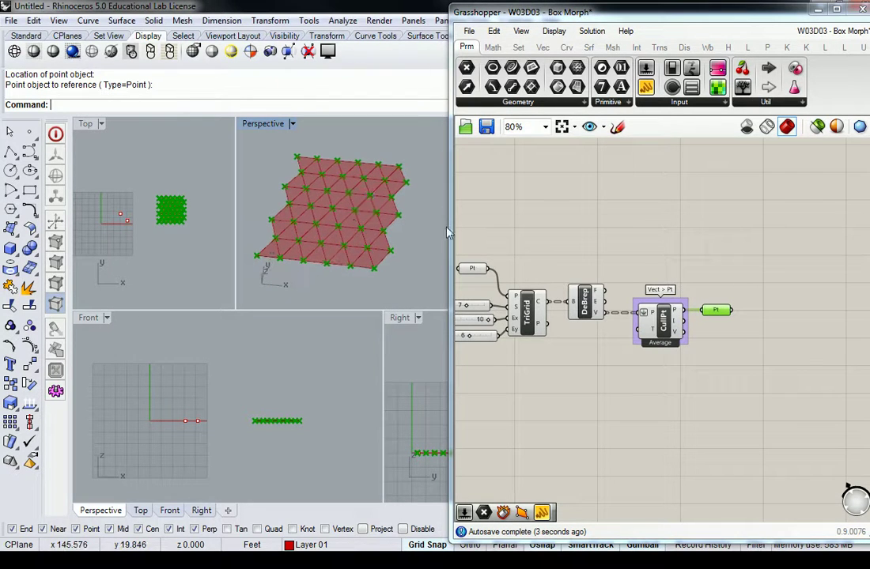
Delete the Point parameter that follows the Cull Duplicates component
{"action": "right_click_drag", "start_coordinate": [614, 243], "coordinate": [686, 240]}
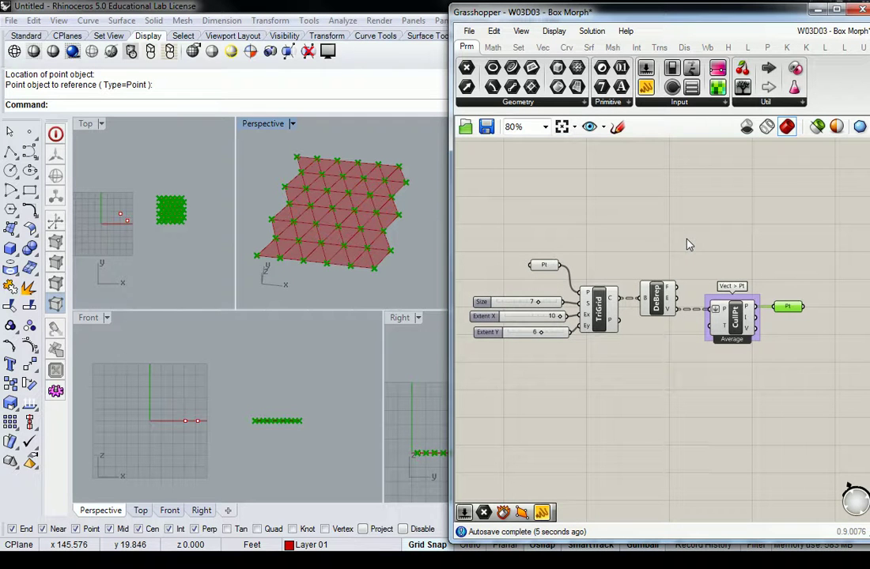
{"action": "left_click", "coordinate": [688, 235]}
{"action": "right_click_drag", "start_coordinate": [758, 256], "coordinate": [693, 256]}
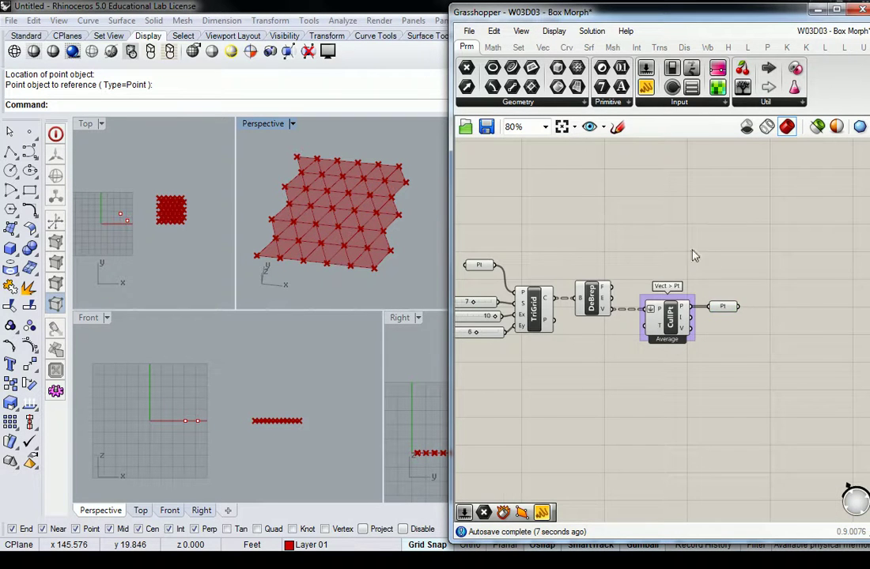
{"action": "left_click_drag", "start_coordinate": [791, 274], "coordinate": [728, 334]}
{"action": "key", "text": "Delete"}
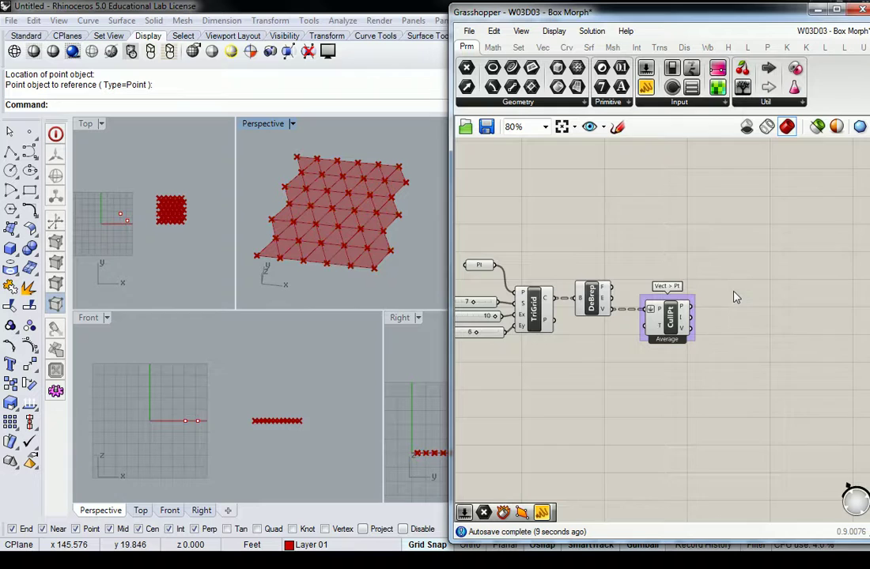
Draw a Rhino point near the middle of the triangular grid, at about x 111, y 23, in the Perspective viewport
{"action": "scroll", "coordinate": [726, 300], "scroll_direction": "up", "scroll_amount": 2}
{"action": "right_click_drag", "start_coordinate": [375, 181], "coordinate": [403, 230]}
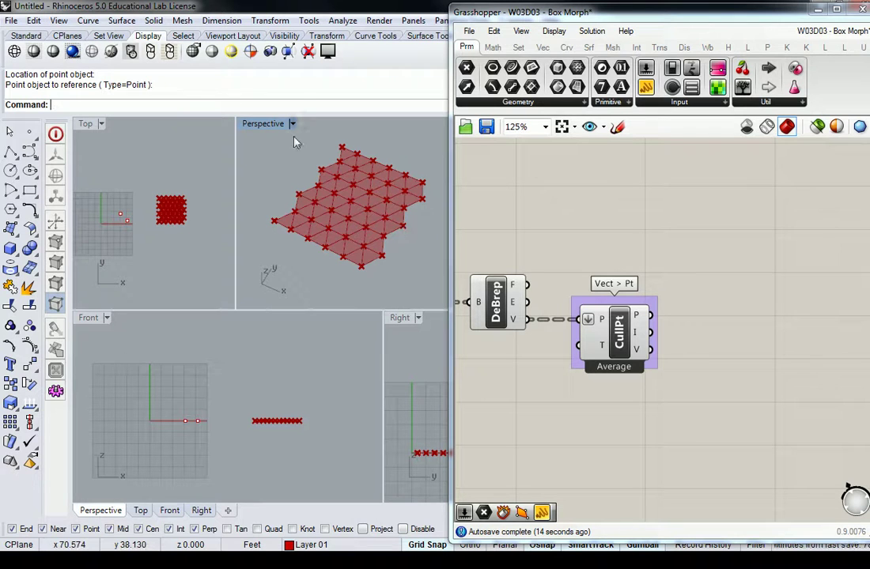
{"action": "right_click_drag", "start_coordinate": [297, 190], "coordinate": [287, 156]}
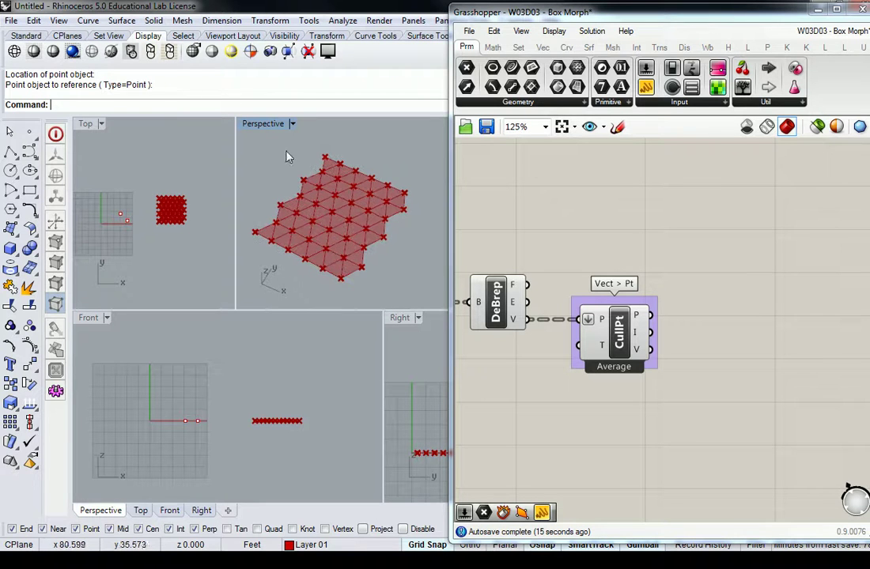
{"action": "left_click", "coordinate": [29, 131]}
{"action": "left_click", "coordinate": [339, 213]}
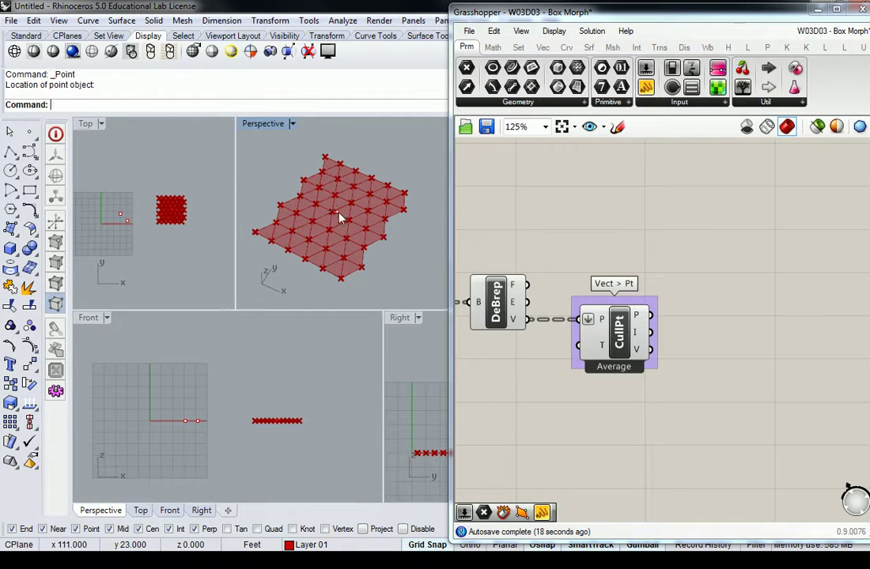
{"action": "scroll", "coordinate": [339, 212], "scroll_direction": "up", "scroll_amount": 6}
{"action": "scroll", "coordinate": [339, 211], "scroll_direction": "down", "scroll_amount": 6}
Add a Point parameter above Cull Duplicates and reference the new Rhino point in it
{"action": "left_click", "coordinate": [340, 214]}
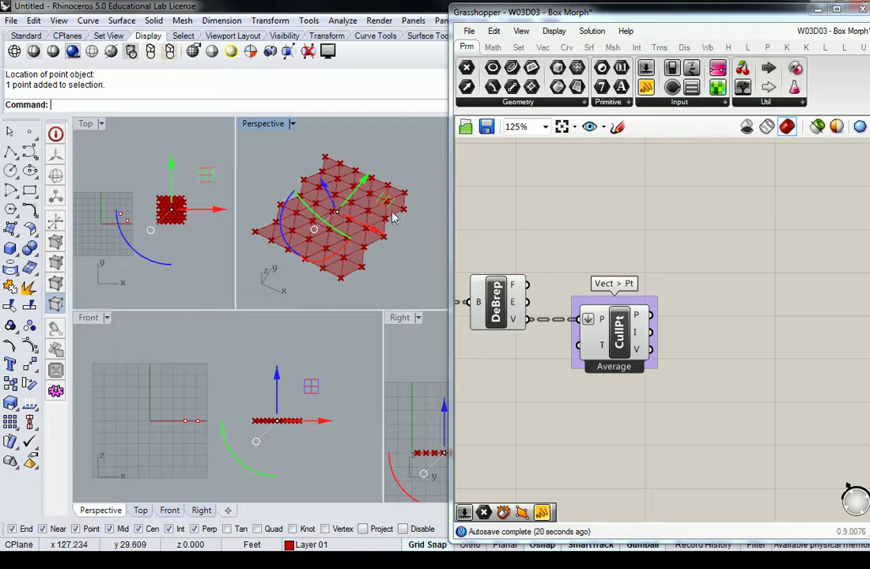
{"action": "left_click_drag", "start_coordinate": [468, 68], "coordinate": [661, 196]}
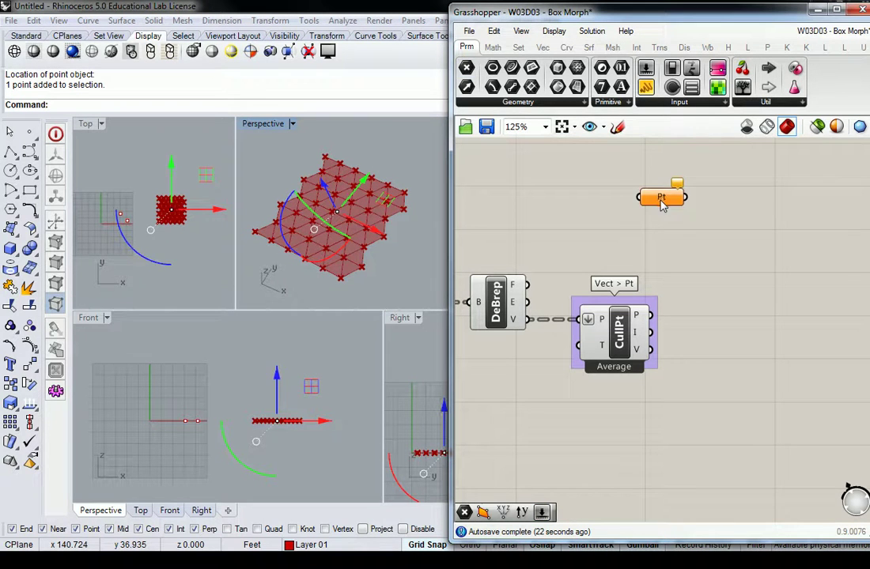
{"action": "right_click", "coordinate": [661, 197]}
{"action": "left_click", "coordinate": [710, 418]}
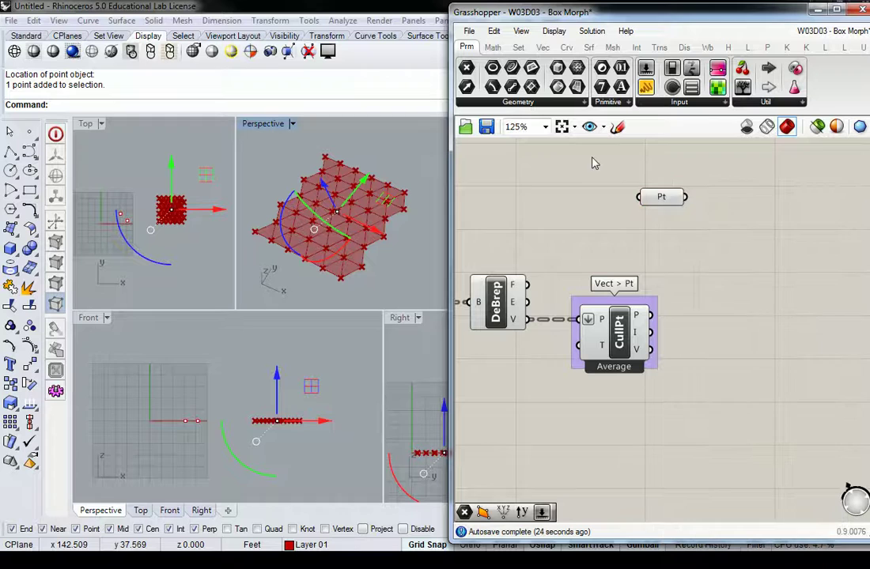
{"action": "left_click_drag", "start_coordinate": [657, 197], "coordinate": [628, 206]}
{"action": "left_click", "coordinate": [661, 169]}
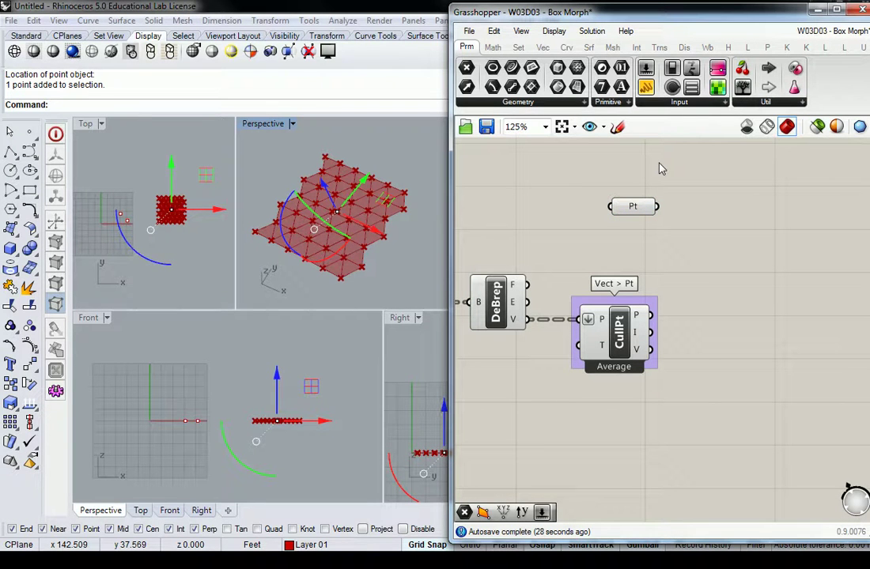
{"action": "left_click", "coordinate": [406, 139]}
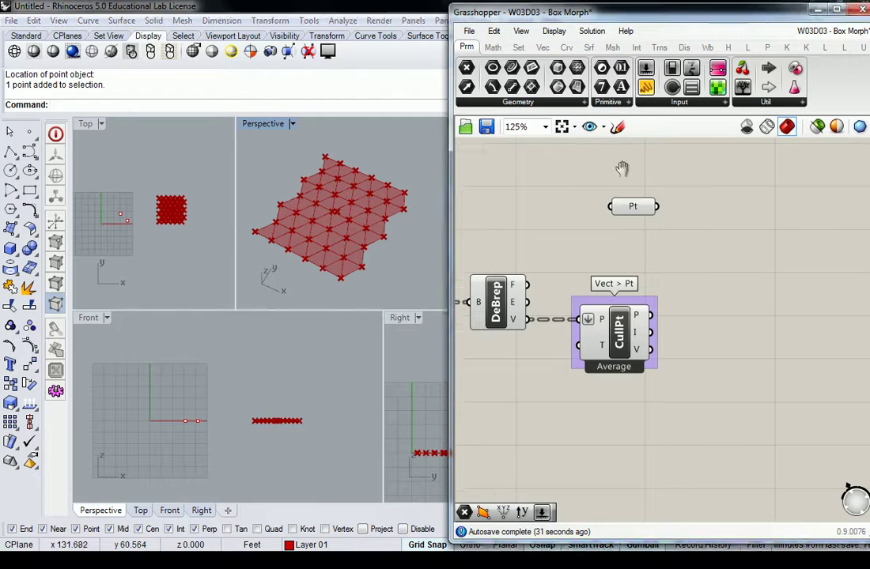
{"action": "right_click_drag", "start_coordinate": [621, 169], "coordinate": [589, 175]}
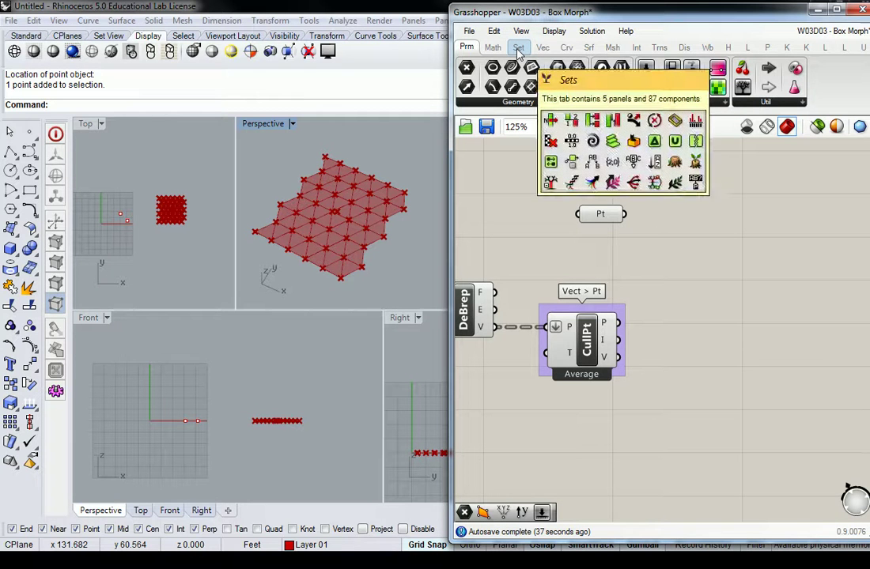
Place a Closest Point component after the Point parameter and Cull Duplicates
{"action": "left_click", "coordinate": [542, 47]}
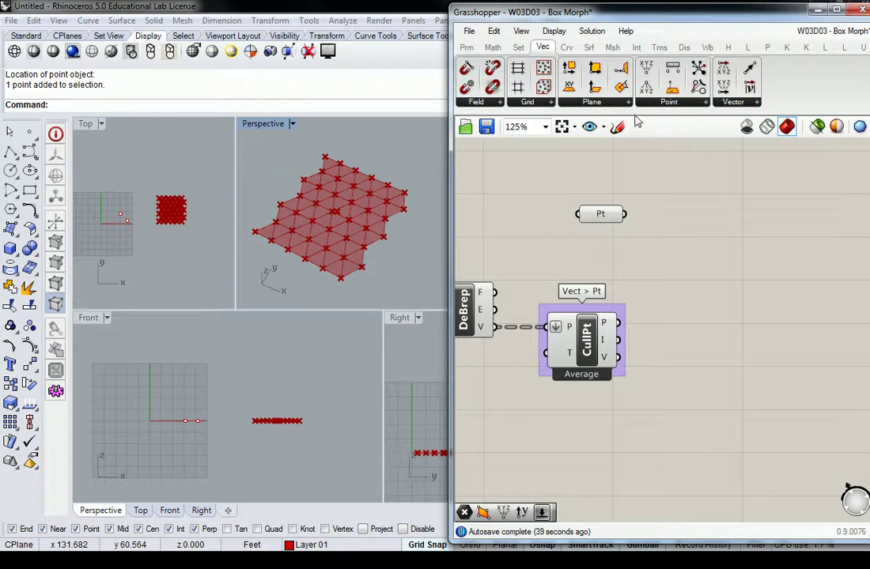
{"action": "left_click", "coordinate": [664, 103]}
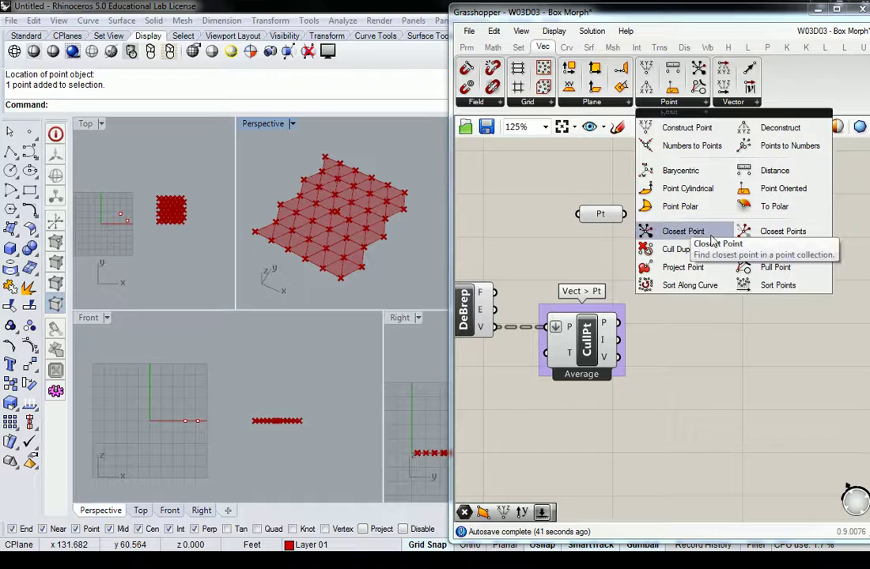
{"action": "left_click_drag", "start_coordinate": [714, 242], "coordinate": [694, 274]}
{"action": "left_click", "coordinate": [652, 270]}
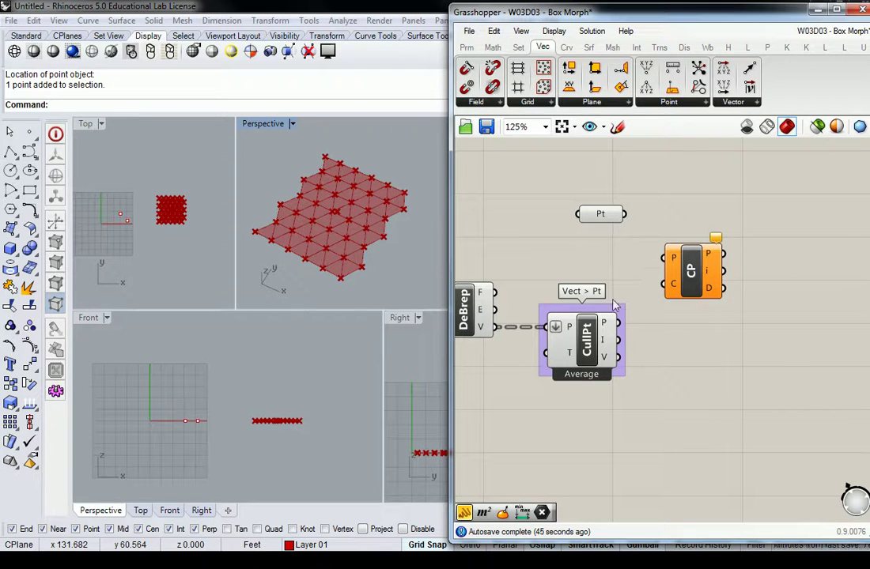
Connect the referenced point to Closest Point's Cloud input and the culled points to its Point input, and inspect the Distance output
{"action": "mouse_move", "coordinate": [670, 283]}
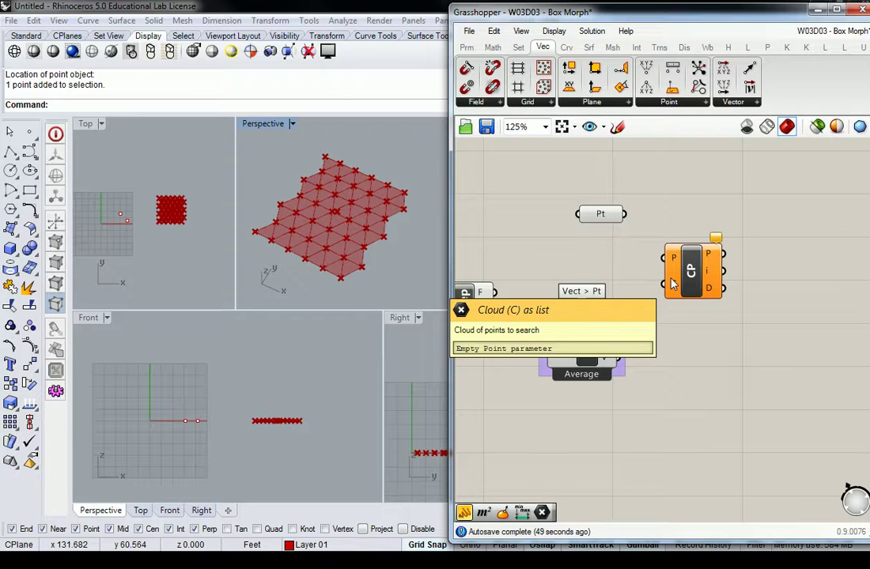
{"action": "left_click_drag", "start_coordinate": [625, 214], "coordinate": [662, 283]}
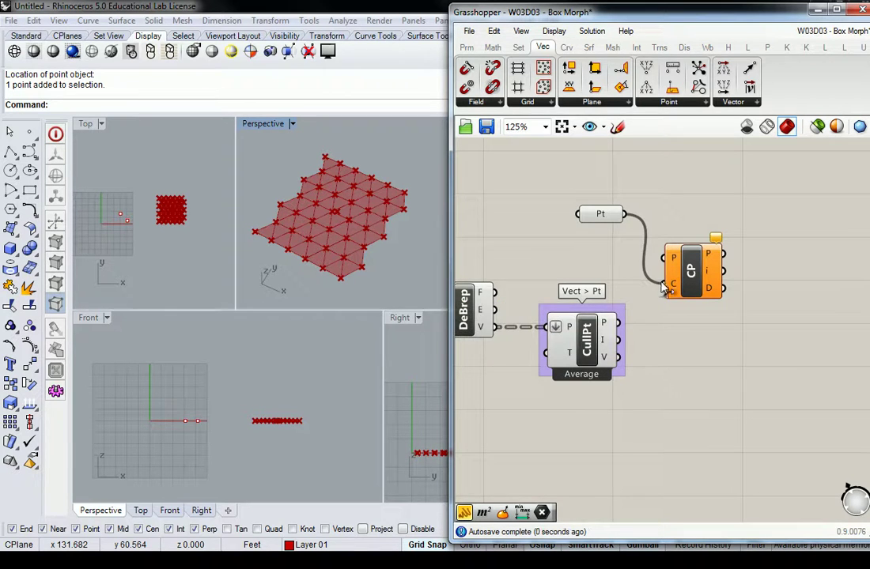
{"action": "mouse_move", "coordinate": [611, 326]}
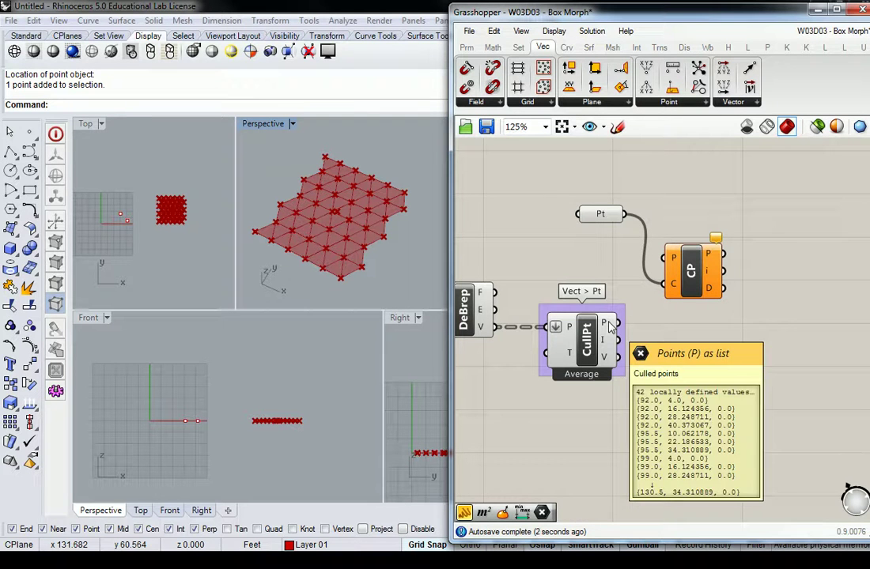
{"action": "left_click_drag", "start_coordinate": [617, 322], "coordinate": [664, 259]}
{"action": "mouse_move", "coordinate": [671, 261]}
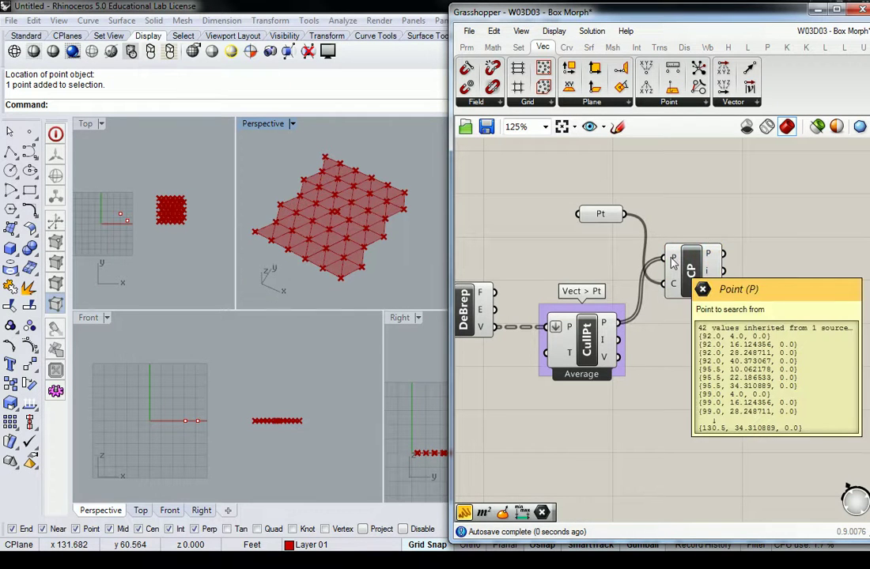
{"action": "mouse_move", "coordinate": [715, 294]}
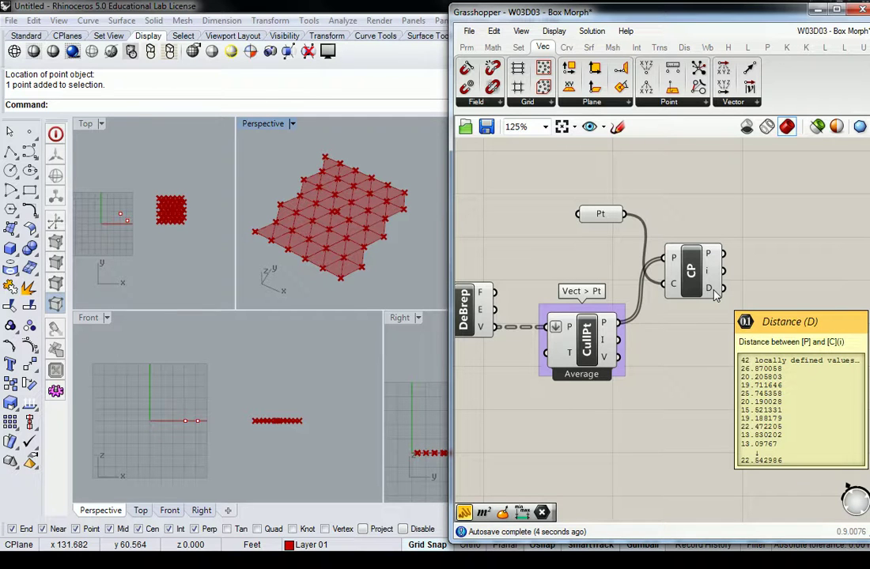
Add a panel showing Closest Point's Distance output and enlarge it to read the values
{"action": "left_click", "coordinate": [466, 47]}
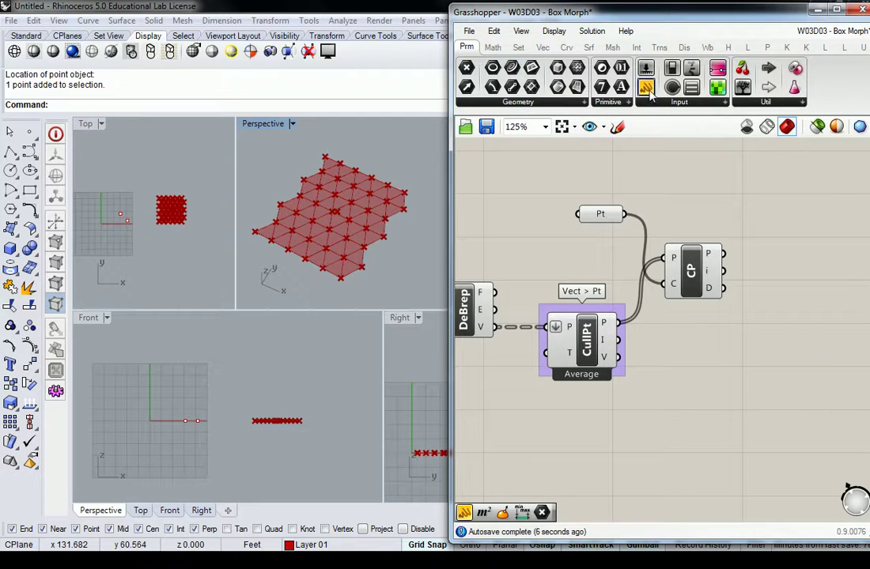
{"action": "left_click_drag", "start_coordinate": [648, 91], "coordinate": [788, 254]}
{"action": "left_click_drag", "start_coordinate": [726, 289], "coordinate": [766, 297]}
{"action": "right_click_drag", "start_coordinate": [820, 308], "coordinate": [729, 299]}
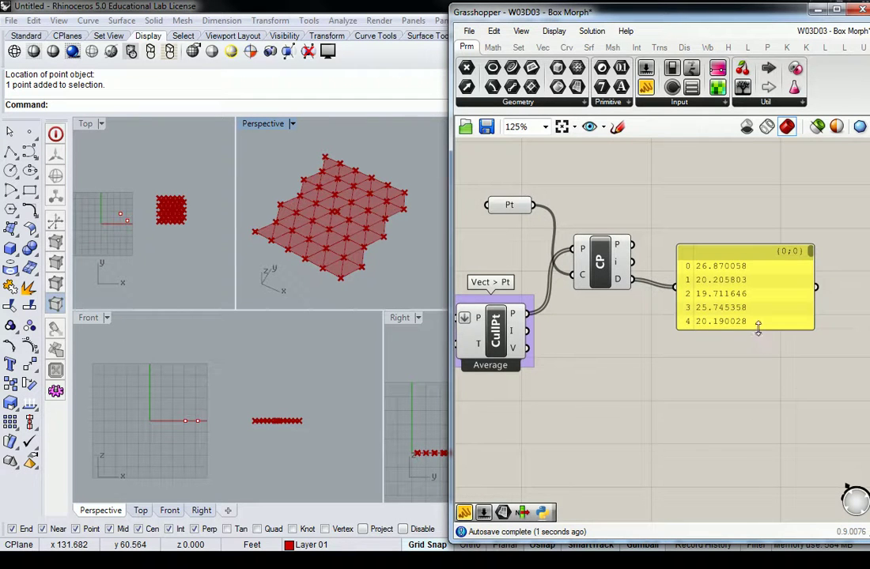
{"action": "left_click_drag", "start_coordinate": [758, 331], "coordinate": [757, 473]}
Try moving the referenced Rhino point along the grid, and delete the distance panel
{"action": "left_click", "coordinate": [339, 213]}
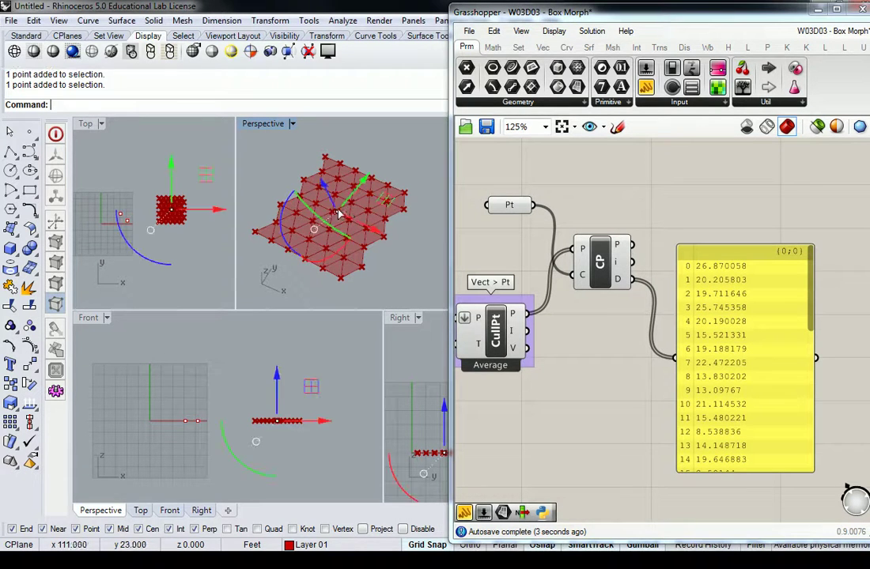
{"action": "left_click_drag", "start_coordinate": [339, 213], "coordinate": [352, 197]}
{"action": "left_click_drag", "start_coordinate": [354, 194], "coordinate": [366, 182]}
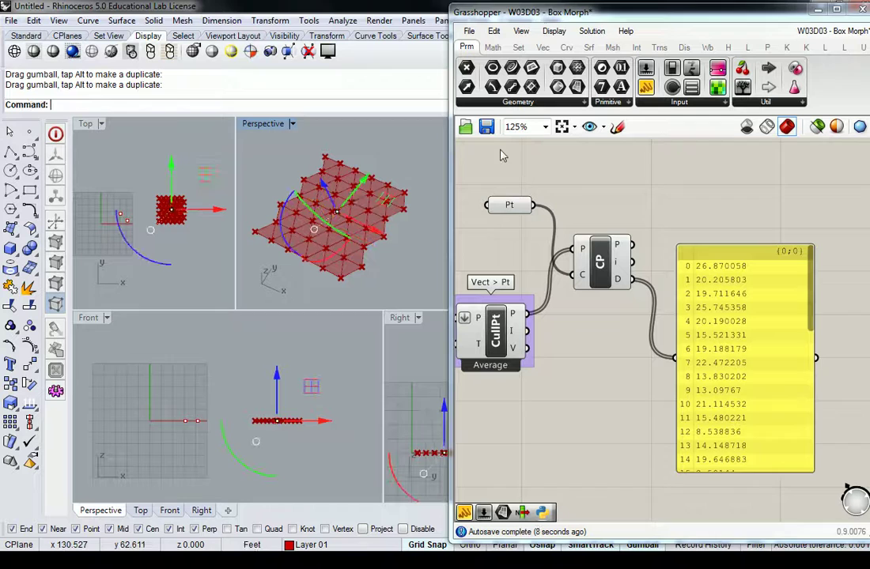
{"action": "left_click", "coordinate": [752, 317]}
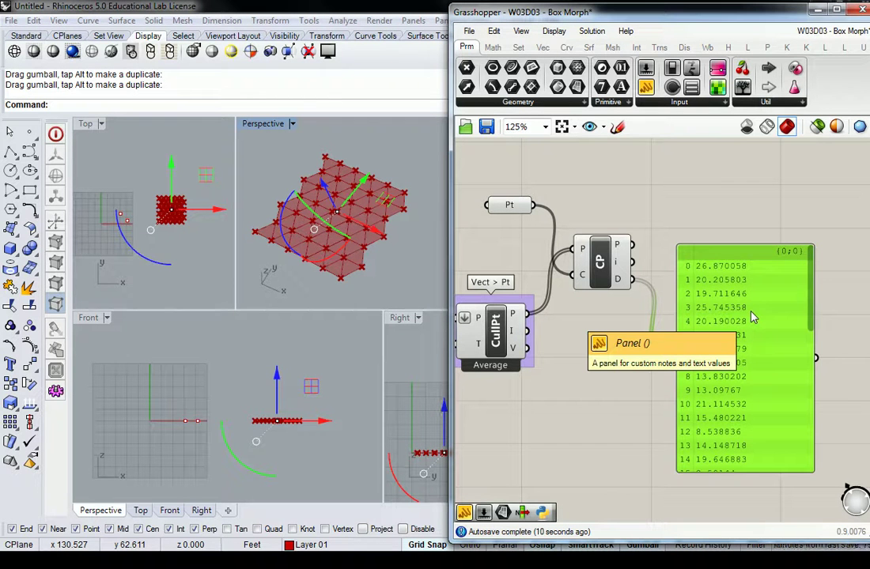
{"action": "key", "text": "Delete"}
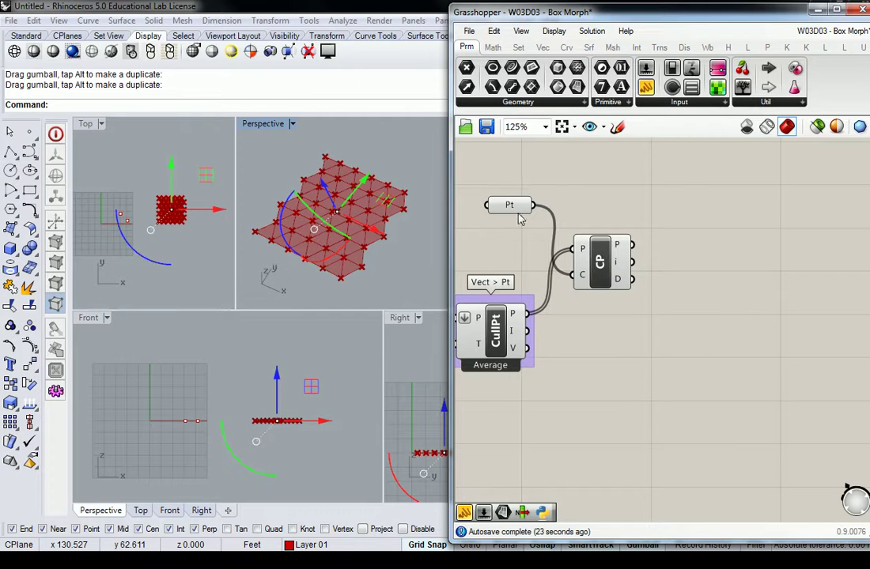
Add a Remap Numbers component and connect Closest Point's Distance output to its Value input
{"action": "mouse_move", "coordinate": [624, 281]}
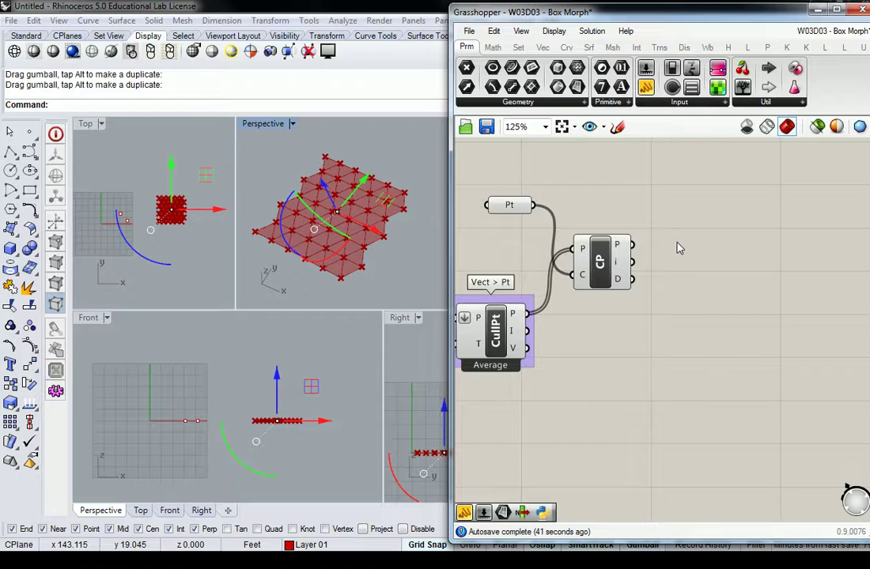
{"action": "right_click_drag", "start_coordinate": [698, 271], "coordinate": [660, 277]}
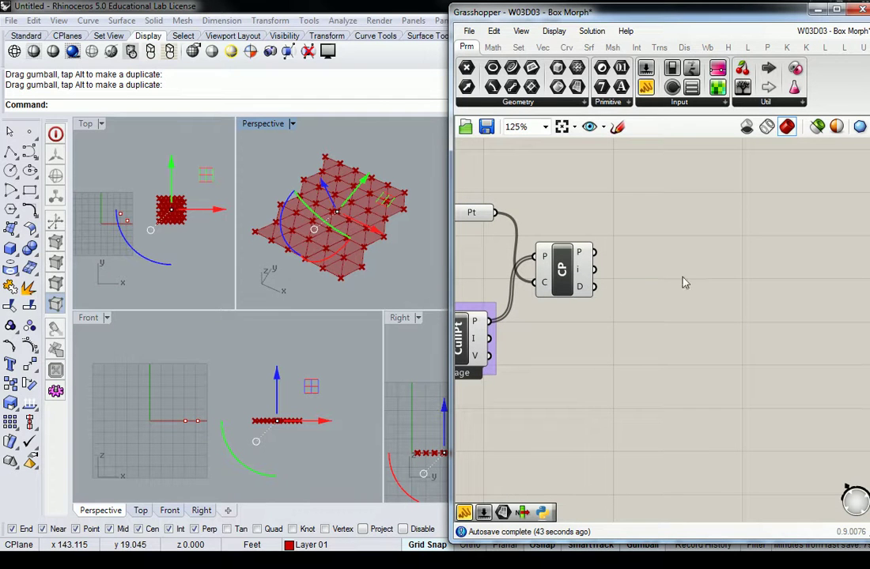
{"action": "left_click", "coordinate": [492, 47]}
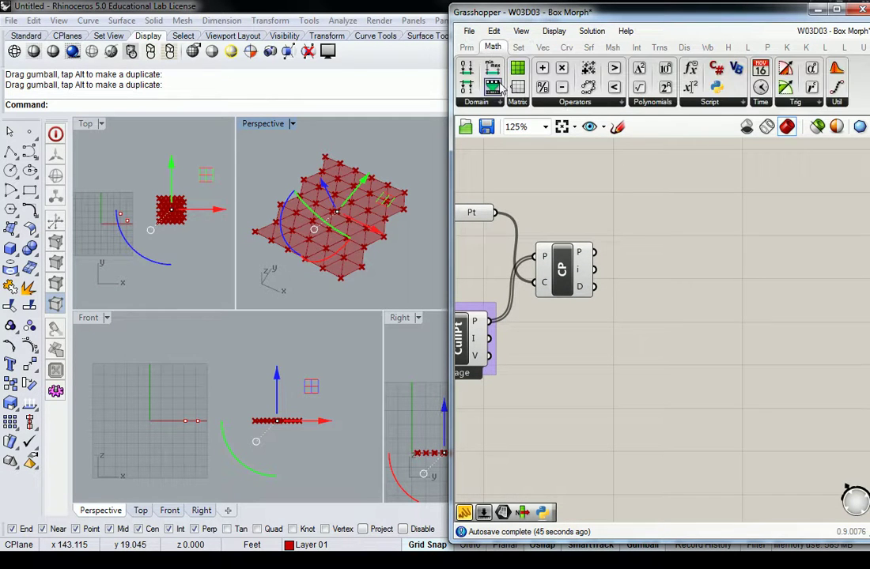
{"action": "left_click", "coordinate": [496, 102]}
{"action": "left_click_drag", "start_coordinate": [496, 255], "coordinate": [758, 356]}
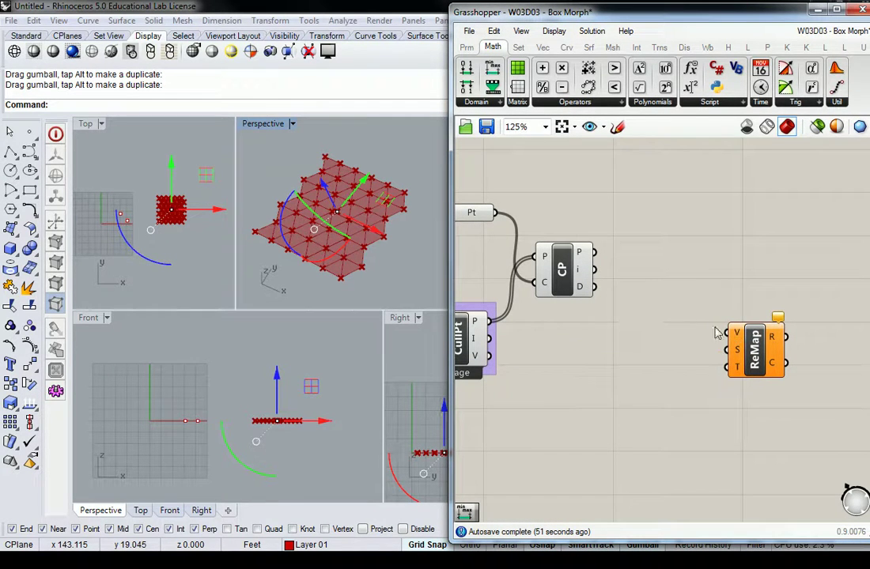
{"action": "left_click_drag", "start_coordinate": [594, 287], "coordinate": [728, 333]}
{"action": "mouse_move", "coordinate": [735, 336]}
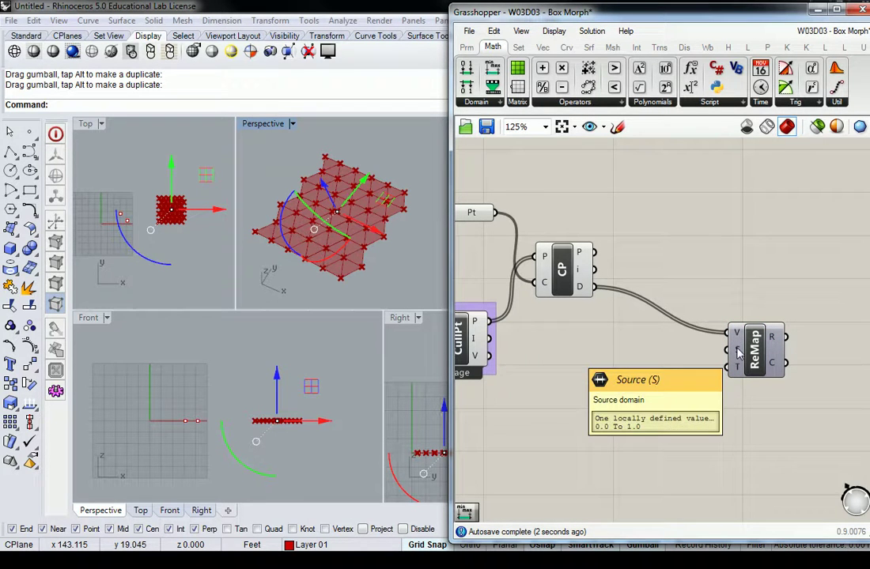
Add a Bounds component fed by the distances, connect its domain to Remap Numbers' Source input, and align the components
{"action": "left_click", "coordinate": [493, 104]}
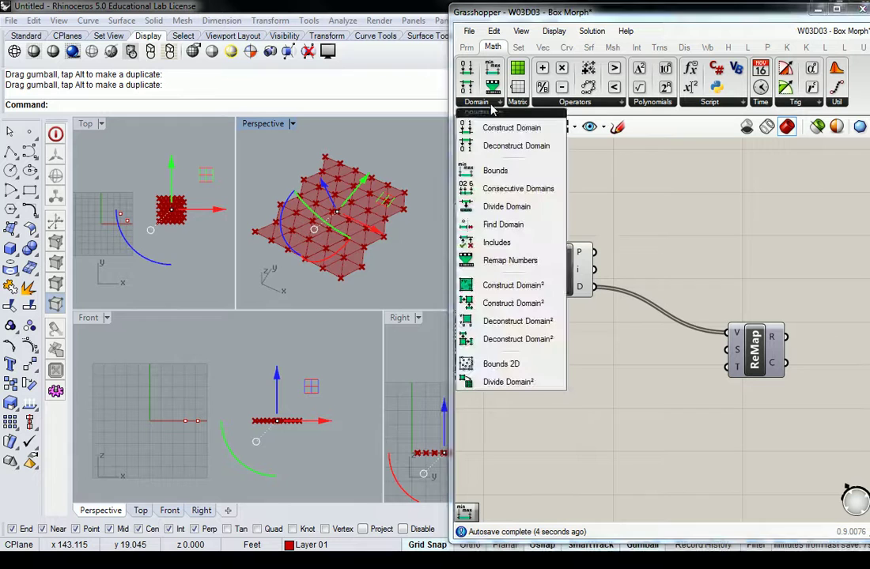
{"action": "left_click_drag", "start_coordinate": [550, 170], "coordinate": [666, 283]}
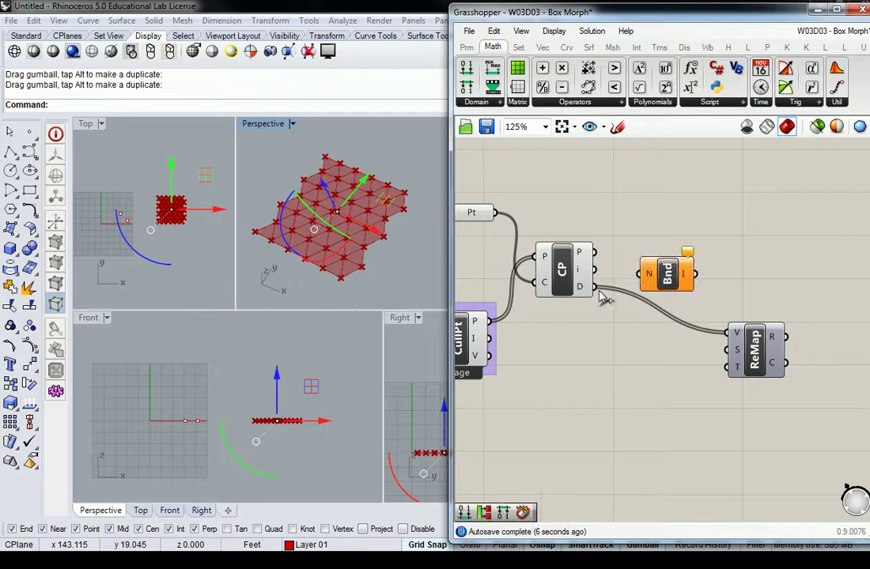
{"action": "left_click_drag", "start_coordinate": [594, 287], "coordinate": [754, 311]}
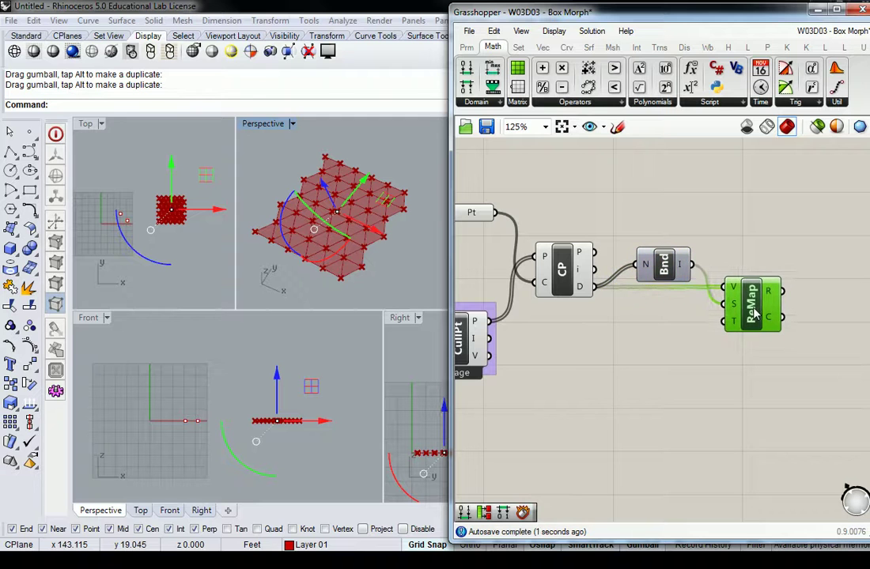
{"action": "left_click", "coordinate": [714, 253]}
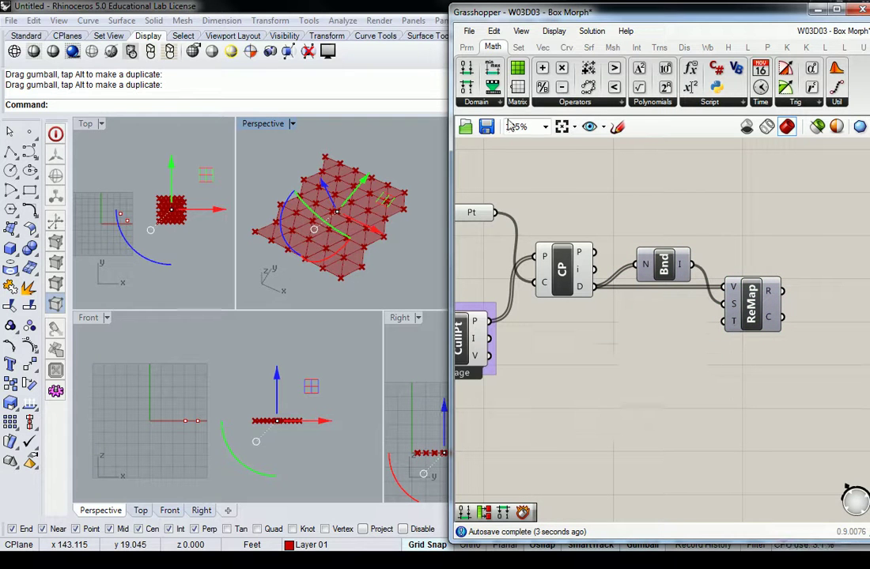
Add a Construct Domain component and connect its domain output to Remap Numbers' Target input
{"action": "left_click", "coordinate": [490, 103]}
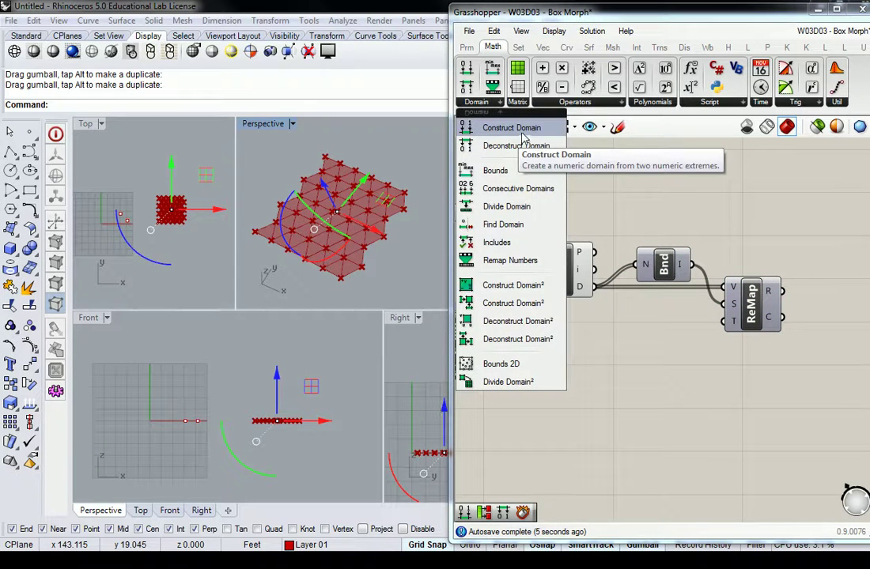
{"action": "left_click", "coordinate": [512, 128]}
{"action": "left_click", "coordinate": [682, 334]}
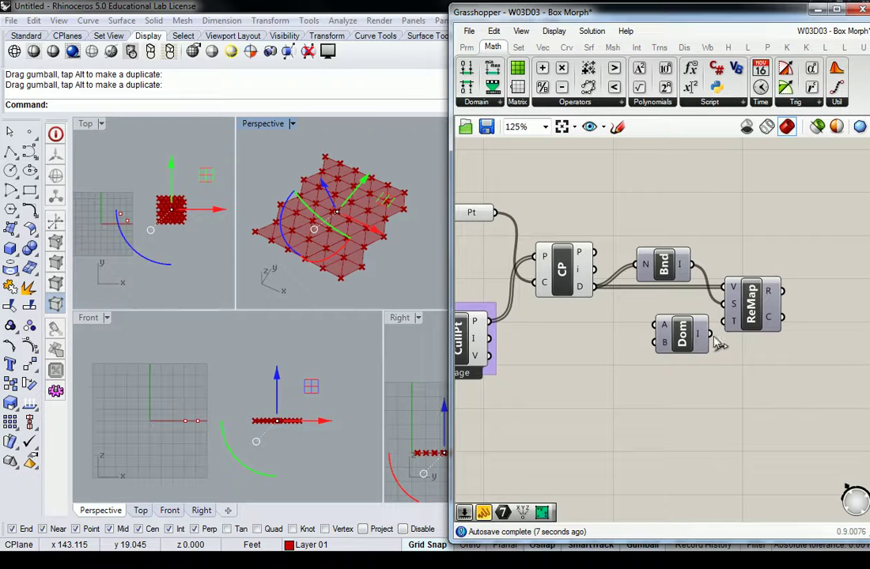
{"action": "left_click_drag", "start_coordinate": [710, 333], "coordinate": [732, 321]}
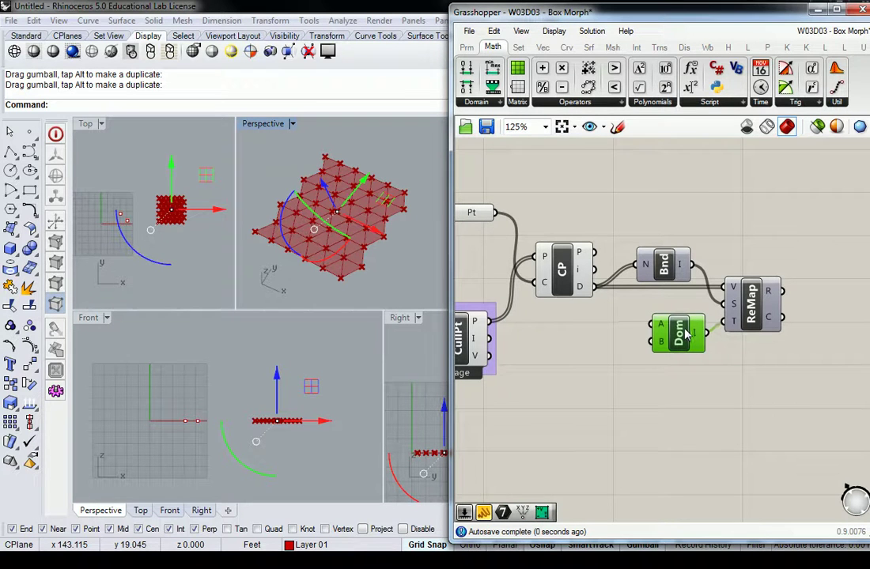
{"action": "double_click", "coordinate": [570, 324]}
{"action": "type", "text": "0"}
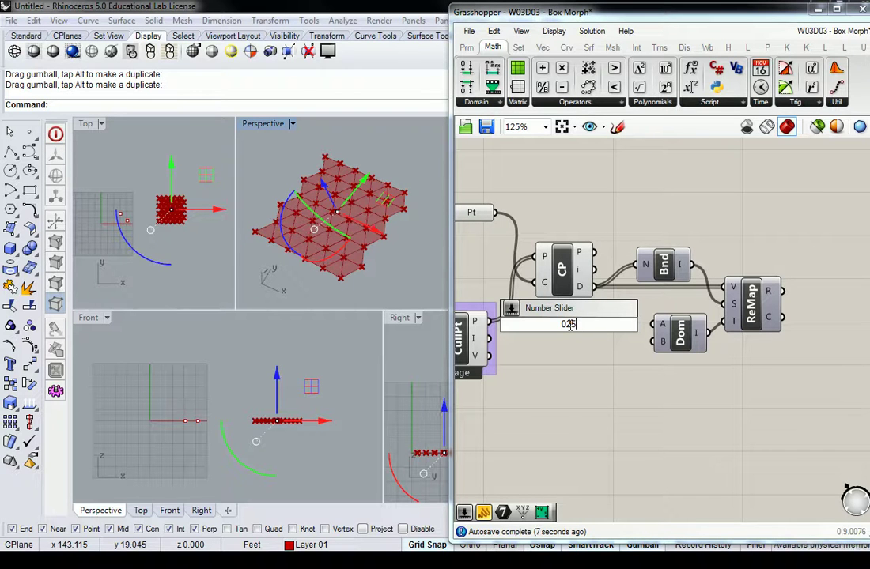
{"action": "key", "text": "BackSpace"}
{"action": "type", "text": "25-50"}
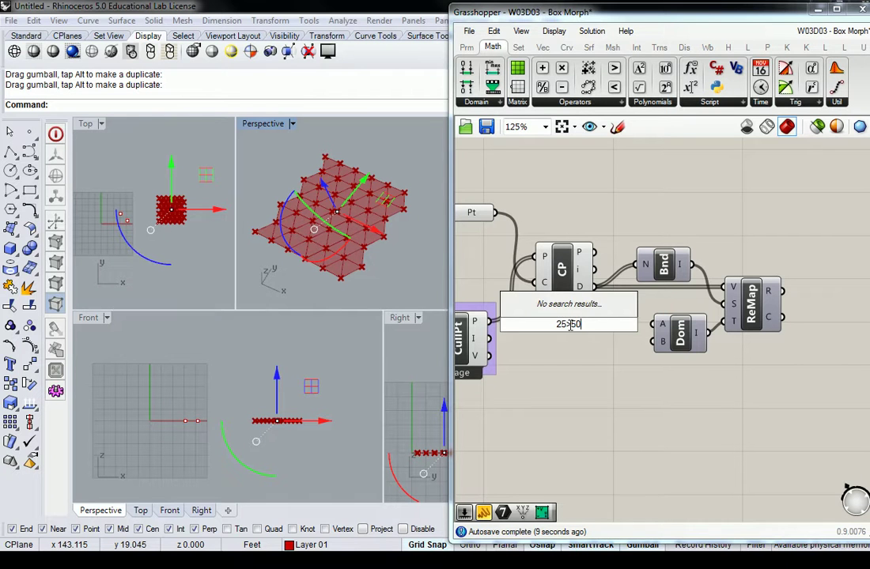
{"action": "key", "text": "Return"}
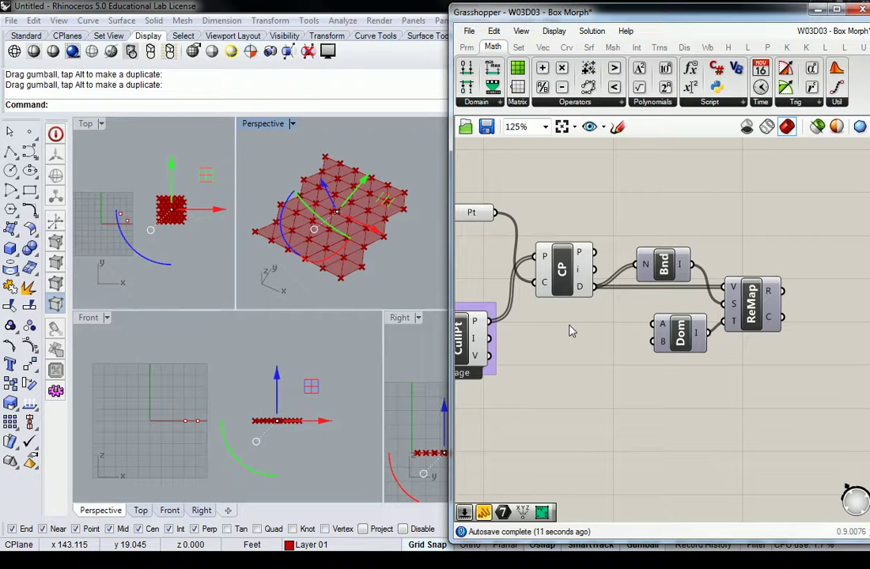
Add an integer number slider ranging from 0 to 100 beside Construct Domain and duplicate it below
{"action": "double_click", "coordinate": [572, 330]}
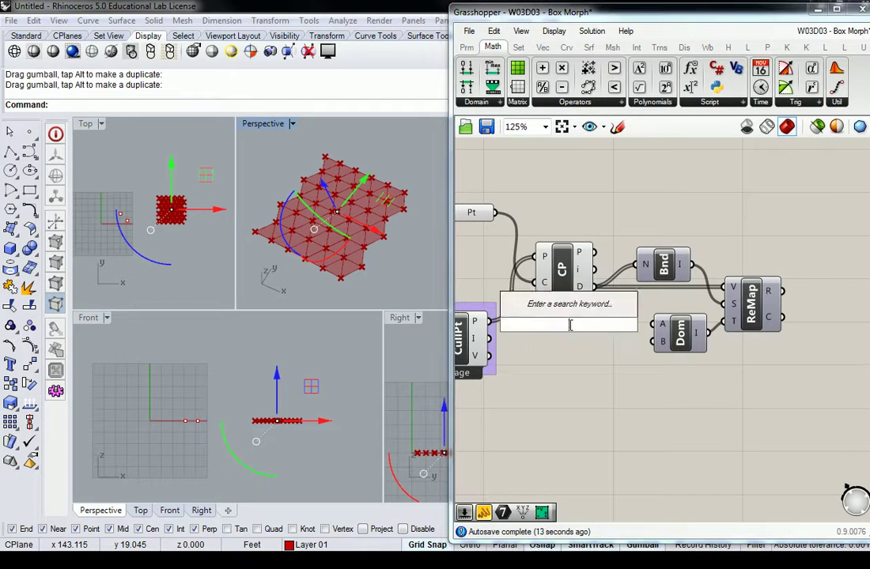
{"action": "type", "text": "0"}
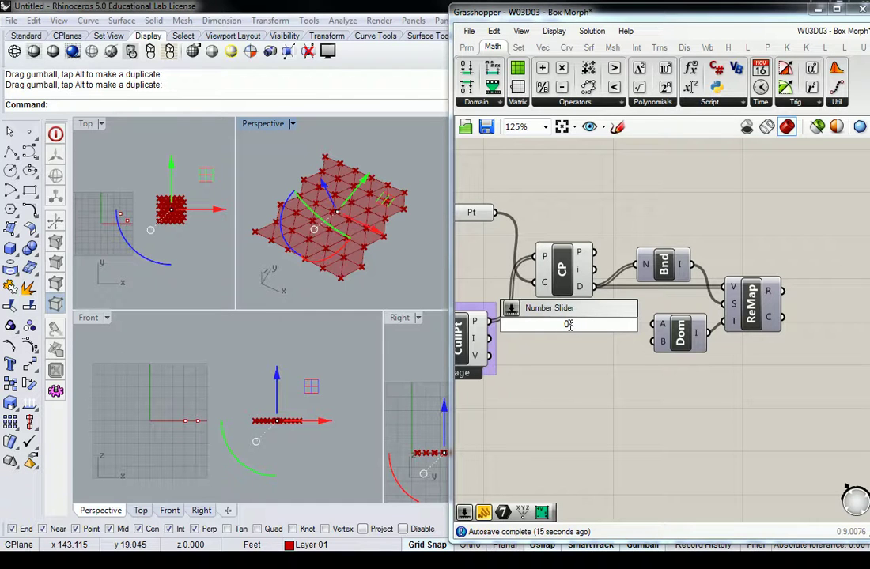
{"action": "type", "text": "<10"}
{"action": "key", "text": "Return"}
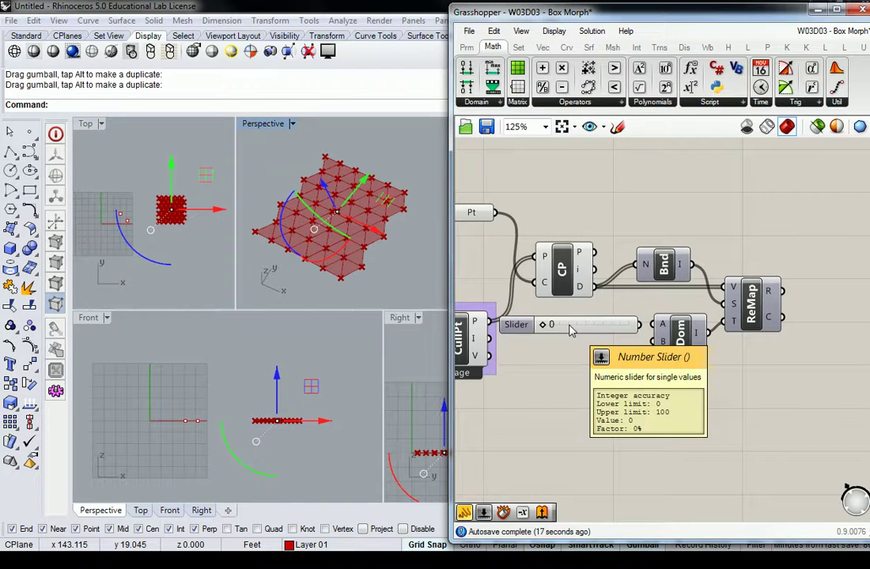
{"action": "left_click_drag", "start_coordinate": [571, 331], "coordinate": [589, 351]}
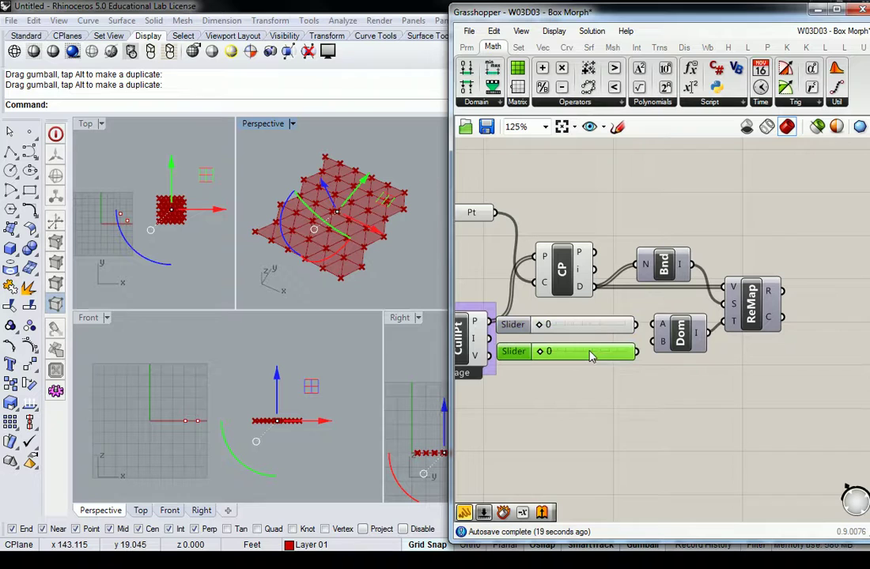
Set the two sliders to 23 and 54 and connect them to Construct Domain's start and end inputs, tidying the component layout
{"action": "left_click_drag", "start_coordinate": [540, 325], "coordinate": [586, 353]}
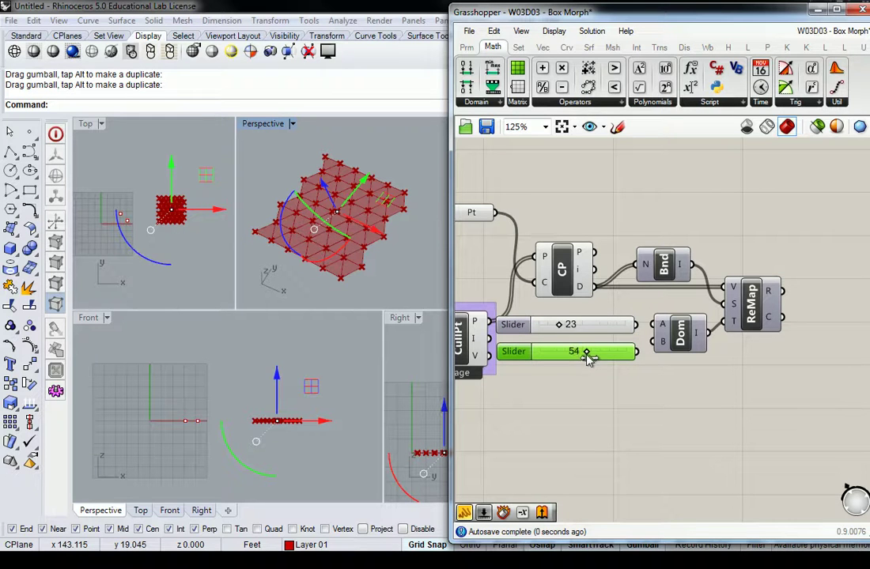
{"action": "left_click_drag", "start_coordinate": [654, 322], "coordinate": [646, 356]}
{"action": "left_click", "coordinate": [788, 304], "text": "shift"}
{"action": "left_click_drag", "start_coordinate": [787, 317], "coordinate": [818, 317]}
{"action": "left_click", "coordinate": [722, 363]}
{"action": "scroll", "coordinate": [699, 369], "scroll_direction": "down", "scroll_amount": 1}
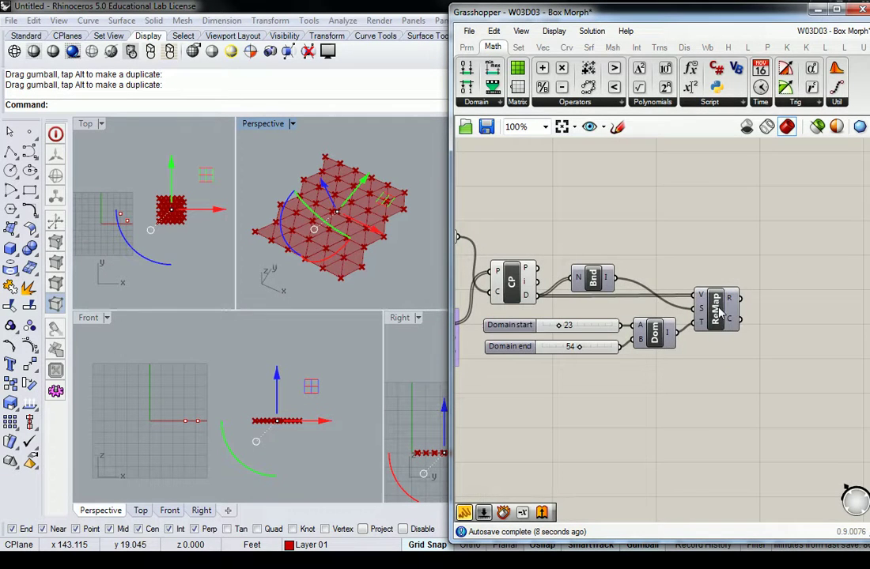
{"action": "left_click_drag", "start_coordinate": [744, 384], "coordinate": [603, 315]}
{"action": "left_click_drag", "start_coordinate": [715, 312], "coordinate": [717, 313]}
{"action": "left_click", "coordinate": [683, 227]}
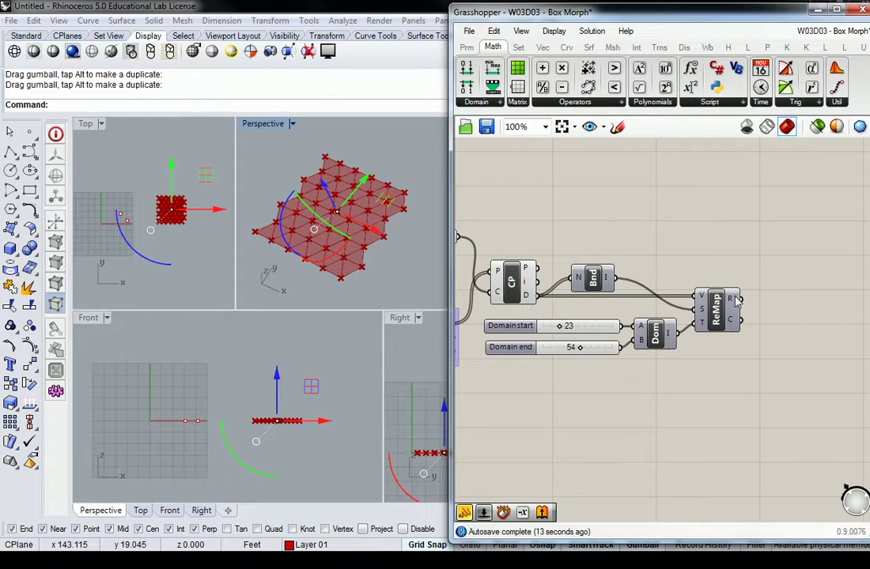
Add a Unit Z vector component and place it beyond Remap Numbers
{"action": "right_click_drag", "start_coordinate": [778, 298], "coordinate": [761, 301]}
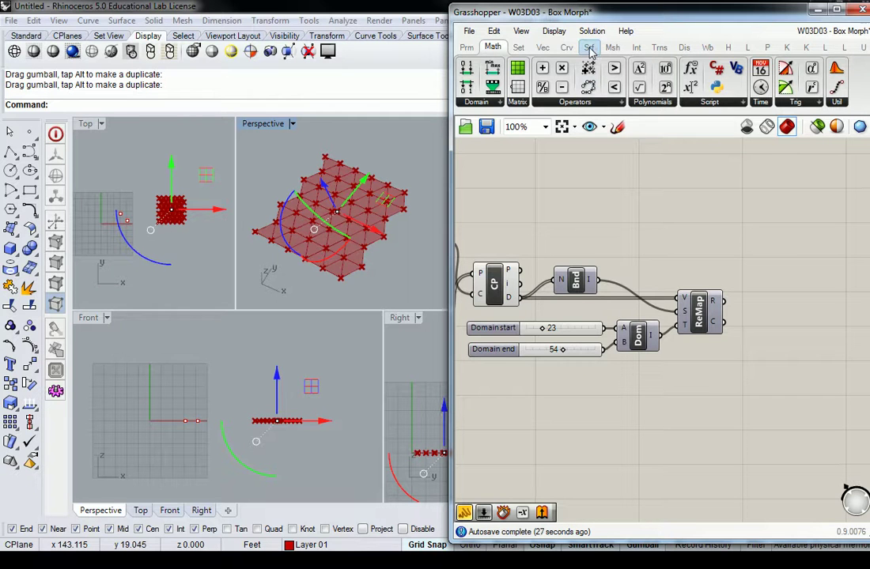
{"action": "mouse_move", "coordinate": [589, 50]}
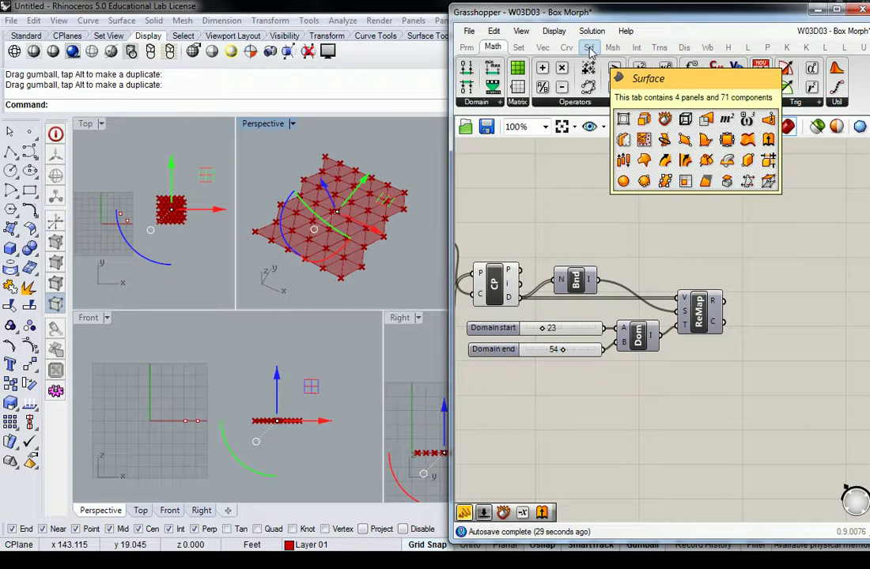
{"action": "left_click", "coordinate": [542, 47]}
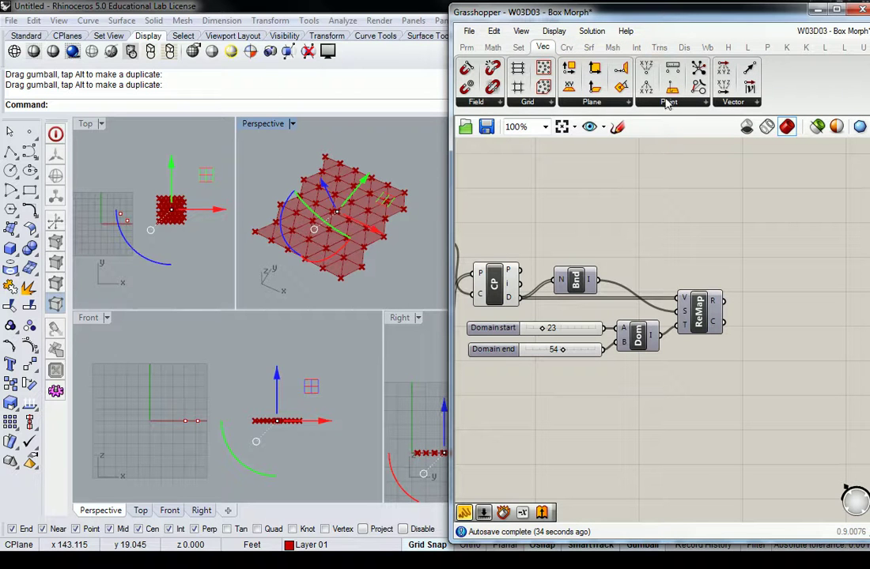
{"action": "left_click", "coordinate": [734, 102]}
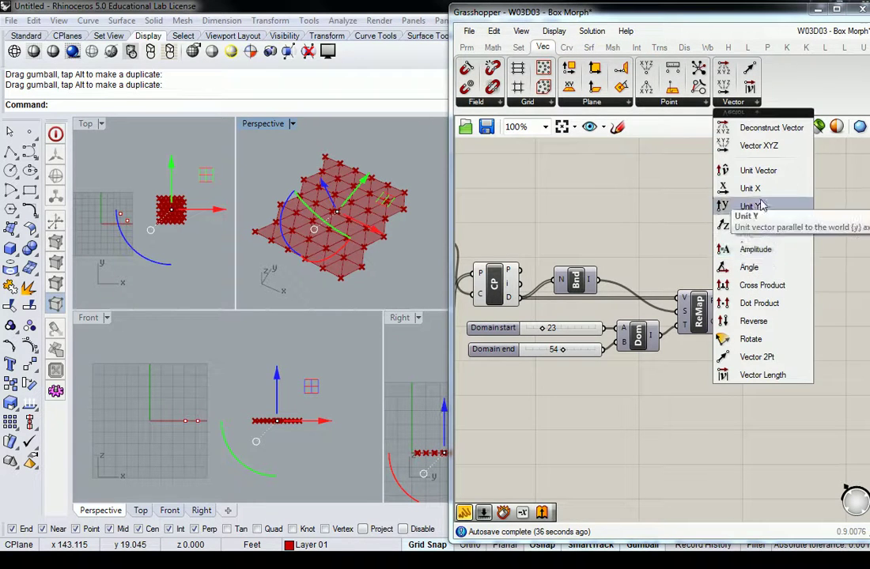
{"action": "left_click", "coordinate": [756, 226]}
{"action": "left_click", "coordinate": [779, 322]}
{"action": "right_click_drag", "start_coordinate": [794, 320], "coordinate": [756, 332]}
{"action": "left_click_drag", "start_coordinate": [737, 338], "coordinate": [749, 300]}
{"action": "mouse_move", "coordinate": [683, 314]}
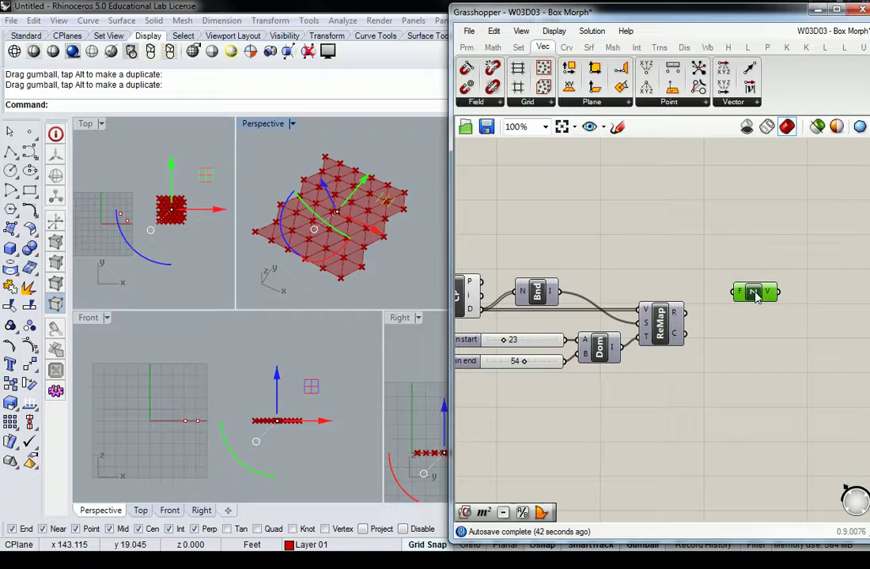
{"action": "left_click", "coordinate": [668, 224]}
{"action": "right_click_drag", "start_coordinate": [669, 224], "coordinate": [709, 244]}
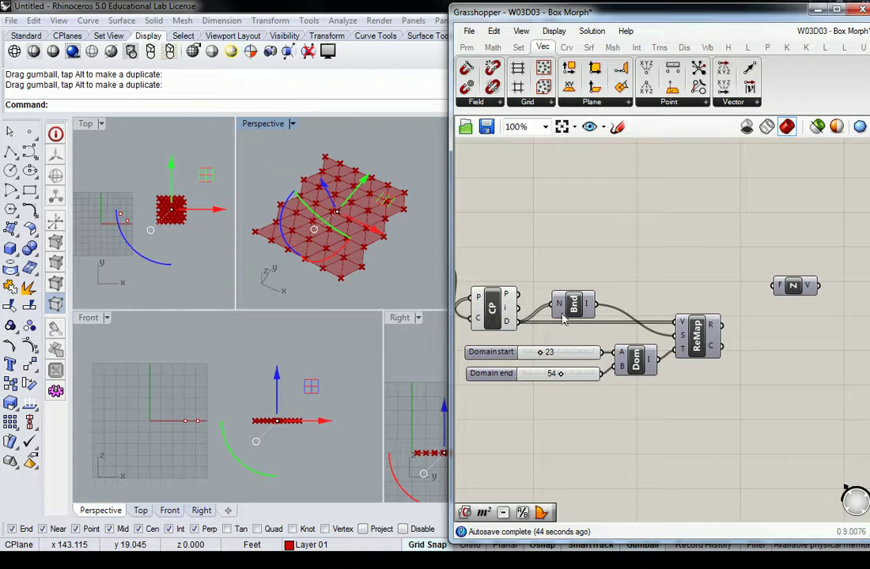
Add a Move component and position Unit Z between it and Remap Numbers
{"action": "left_click", "coordinate": [659, 47]}
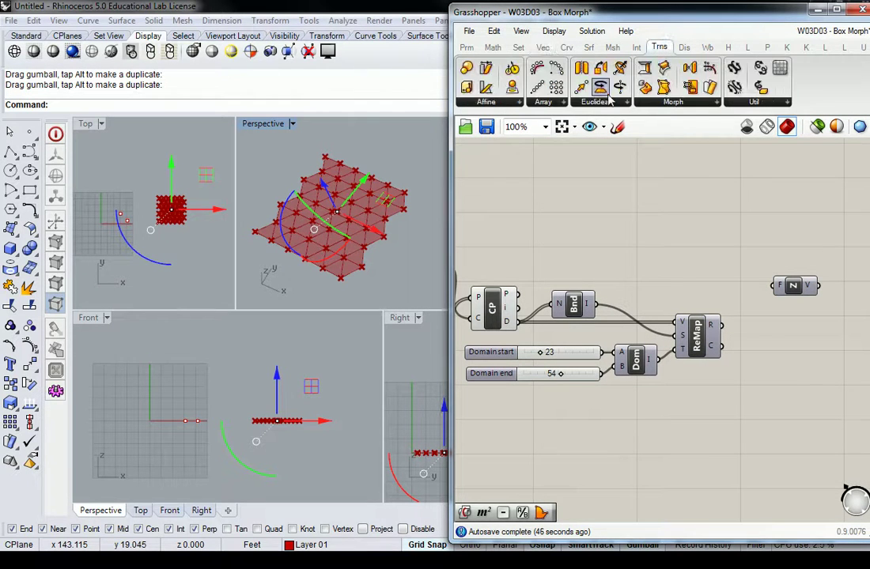
{"action": "left_click", "coordinate": [596, 102]}
{"action": "left_click_drag", "start_coordinate": [592, 144], "coordinate": [771, 305]}
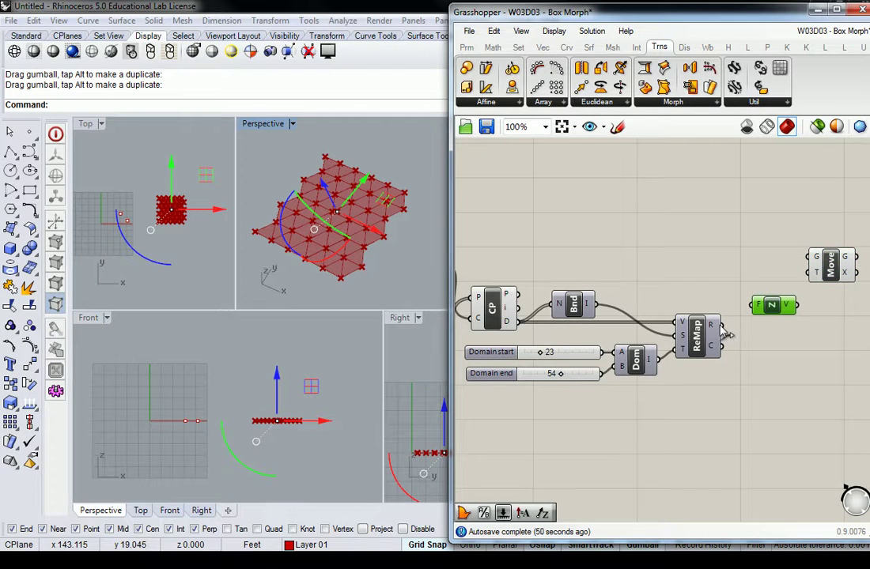
Connect Remap Numbers' mapped output to Unit Z's Factor input, and Unit Z's vector to Move's Motion input
{"action": "left_click_drag", "start_coordinate": [721, 326], "coordinate": [756, 306]}
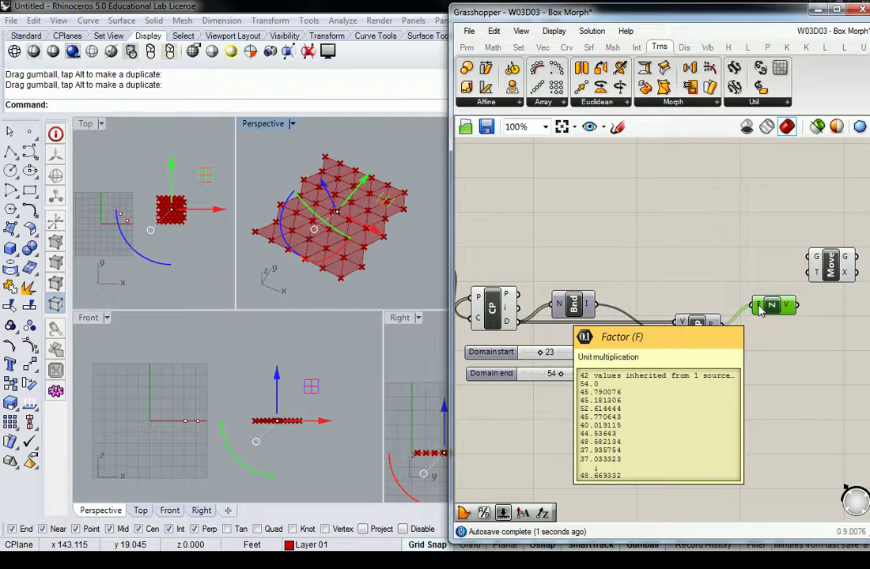
{"action": "right_click_drag", "start_coordinate": [829, 330], "coordinate": [736, 340]}
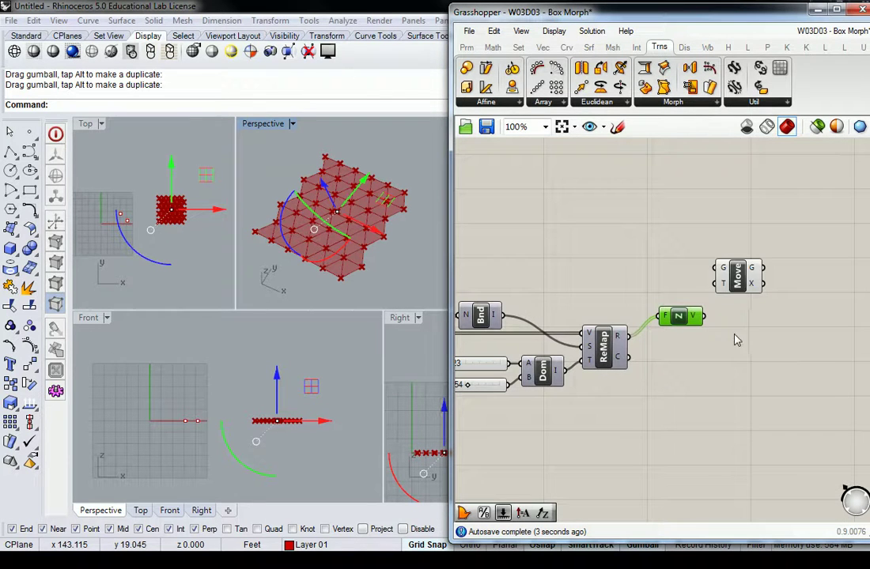
{"action": "left_click_drag", "start_coordinate": [704, 316], "coordinate": [743, 288]}
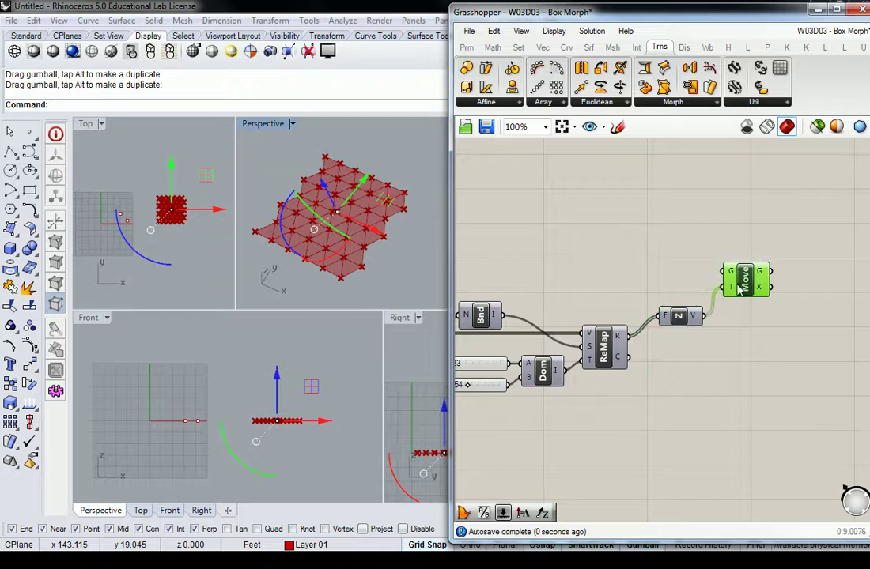
{"action": "mouse_move", "coordinate": [734, 290]}
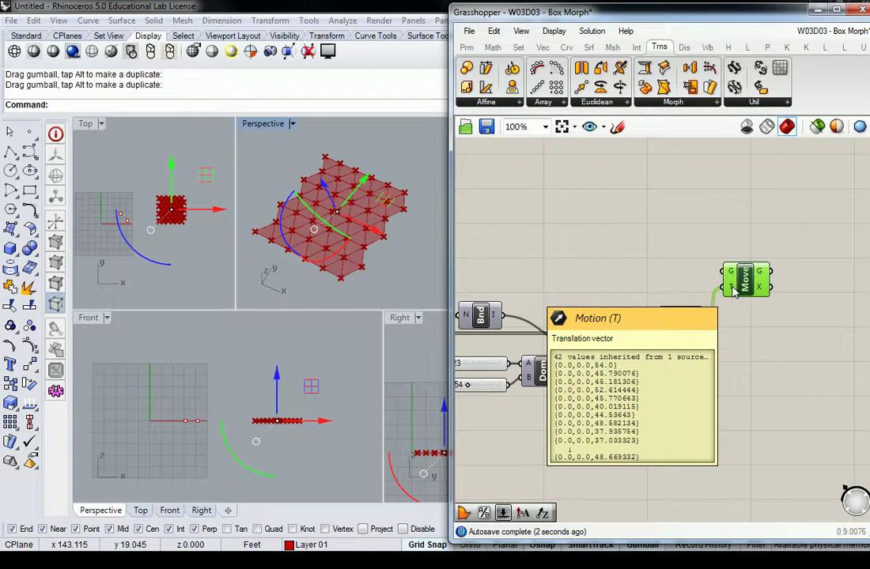
Add a Point parameter above Closest Point and feed it with the Points output of the CullPt component
{"action": "right_click_drag", "start_coordinate": [575, 248], "coordinate": [662, 266]}
{"action": "scroll", "coordinate": [642, 277], "scroll_direction": "down", "scroll_amount": 2}
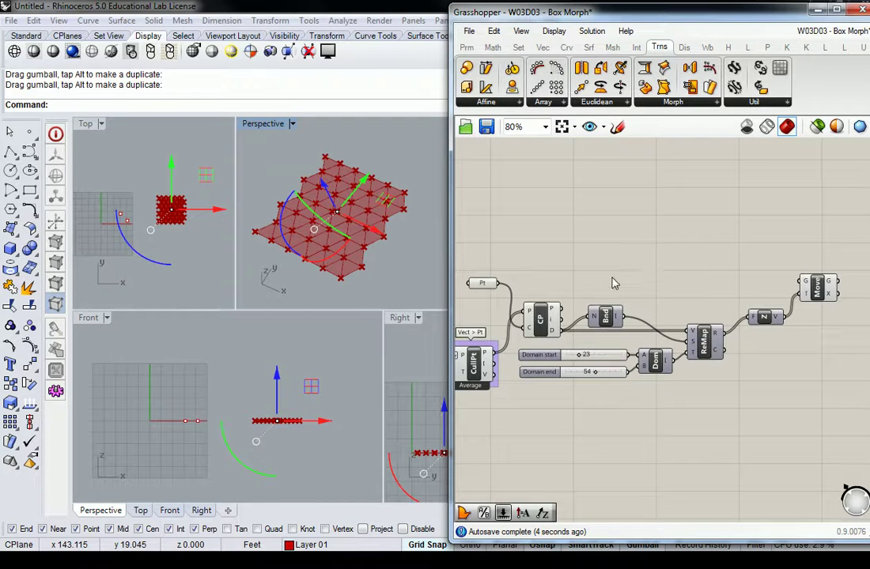
{"action": "scroll", "coordinate": [576, 324], "scroll_direction": "down", "scroll_amount": 2}
{"action": "right_click_drag", "start_coordinate": [577, 324], "coordinate": [575, 288]}
{"action": "left_click", "coordinate": [546, 323]}
{"action": "left_click", "coordinate": [554, 292]}
{"action": "left_click", "coordinate": [529, 293]}
{"action": "scroll", "coordinate": [530, 291], "scroll_direction": "up", "scroll_amount": 2}
{"action": "scroll", "coordinate": [571, 292], "scroll_direction": "down", "scroll_amount": 1}
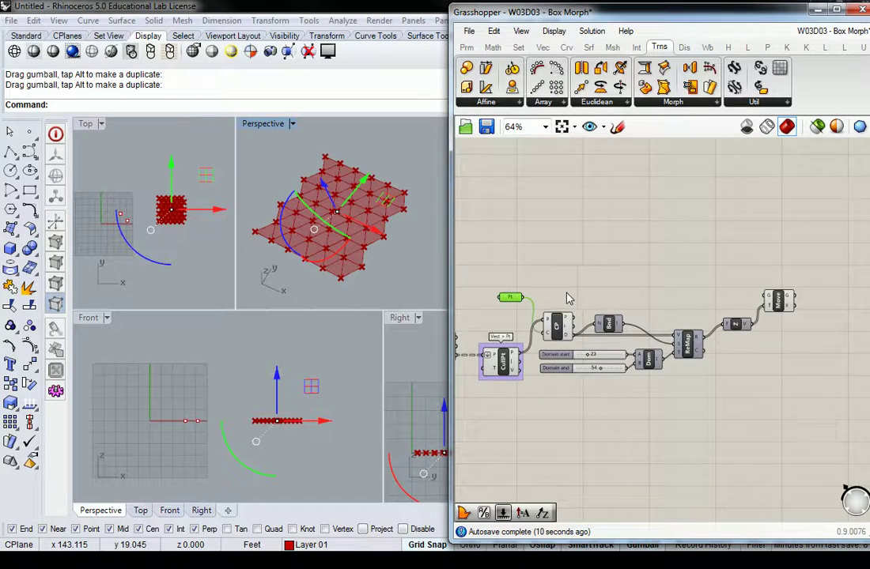
{"action": "scroll", "coordinate": [570, 293], "scroll_direction": "up", "scroll_amount": 1}
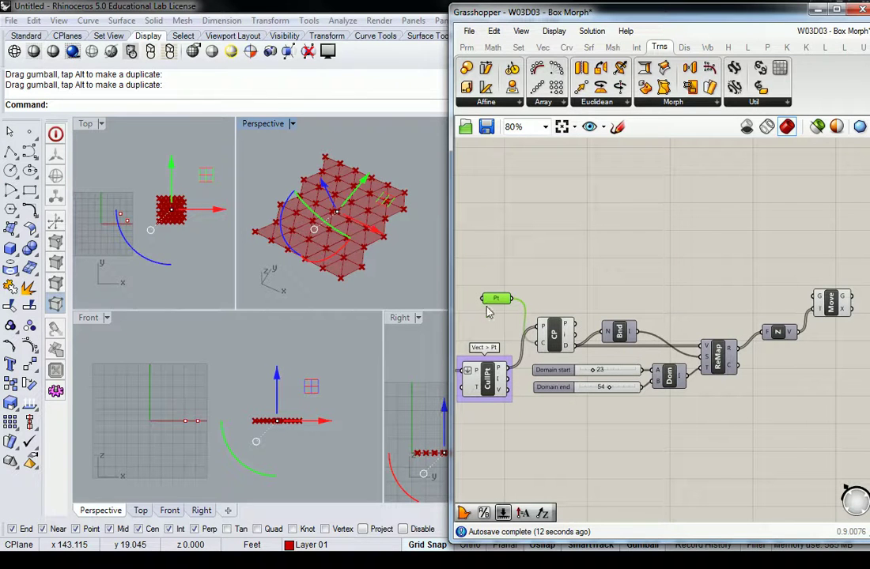
{"action": "left_click", "coordinate": [548, 259]}
{"action": "left_click", "coordinate": [466, 47]}
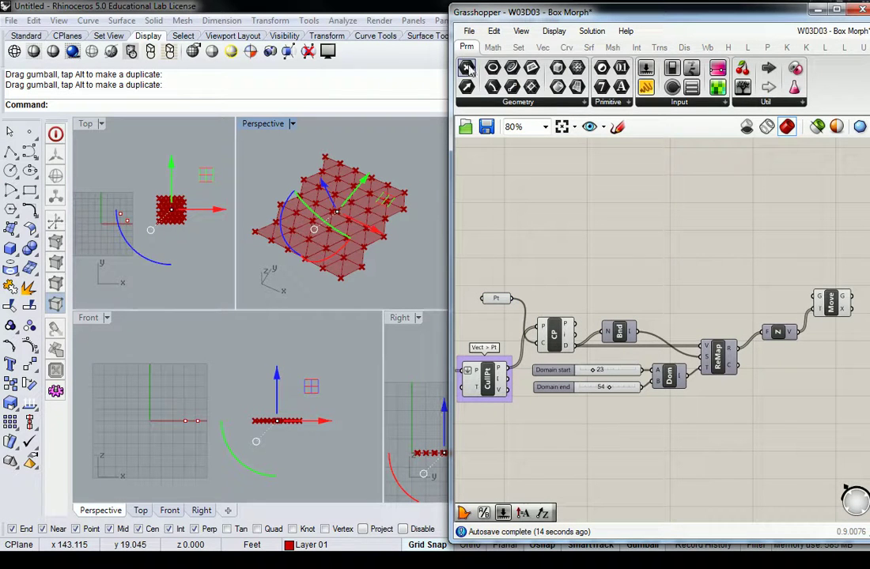
{"action": "left_click_drag", "start_coordinate": [467, 68], "coordinate": [555, 273]}
{"action": "left_click_drag", "start_coordinate": [508, 369], "coordinate": [568, 280]}
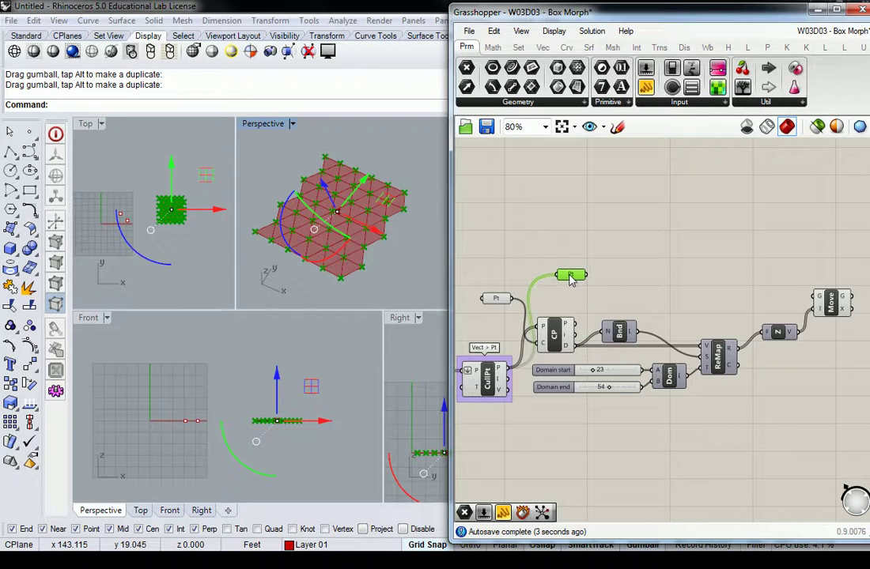
Rearrange Closest Point and the attractor point component, and connect the new Point parameter to Move's Geometry input
{"action": "left_click_drag", "start_coordinate": [559, 336], "coordinate": [573, 337]}
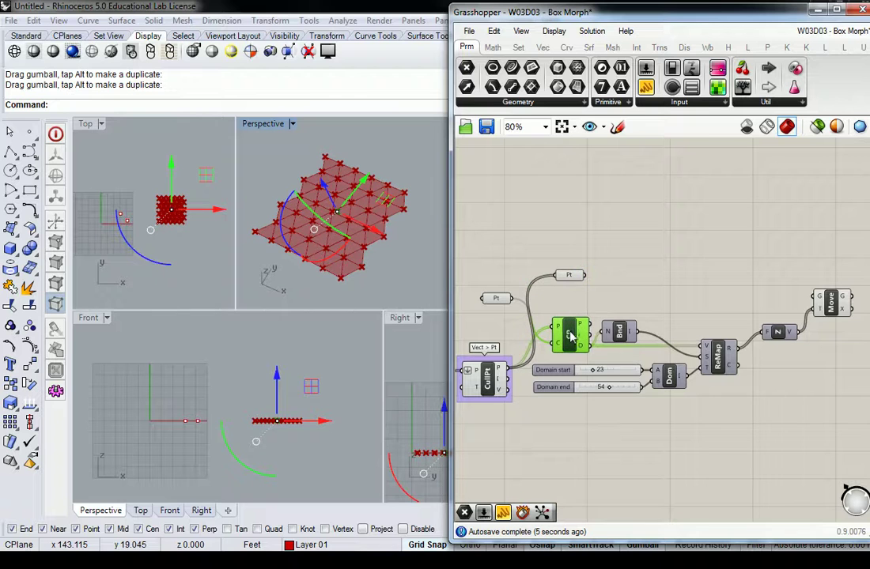
{"action": "left_click_drag", "start_coordinate": [496, 299], "coordinate": [503, 332]}
{"action": "left_click_drag", "start_coordinate": [584, 277], "coordinate": [819, 304]}
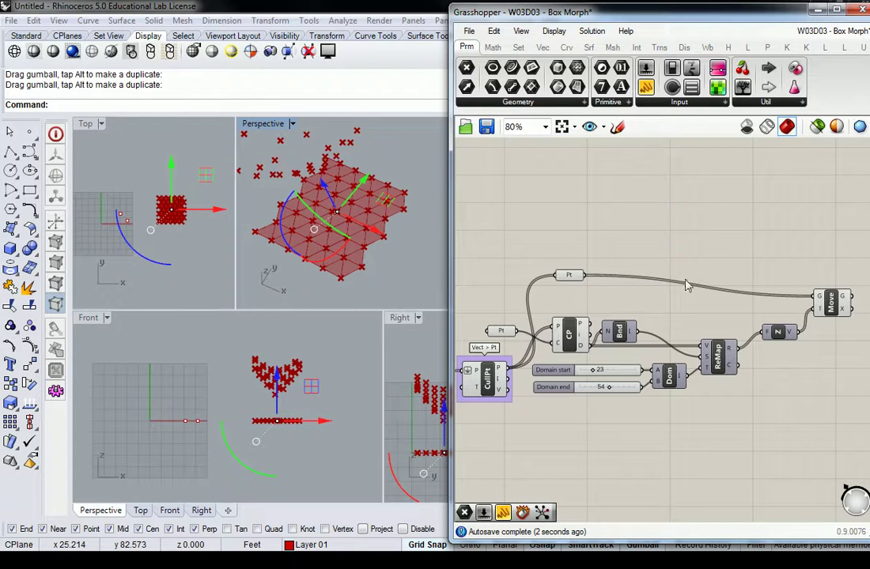
Try wiring CullPt's points directly into Move's Geometry input, and restore the connection from the Point parameter
{"action": "left_click", "coordinate": [566, 276]}
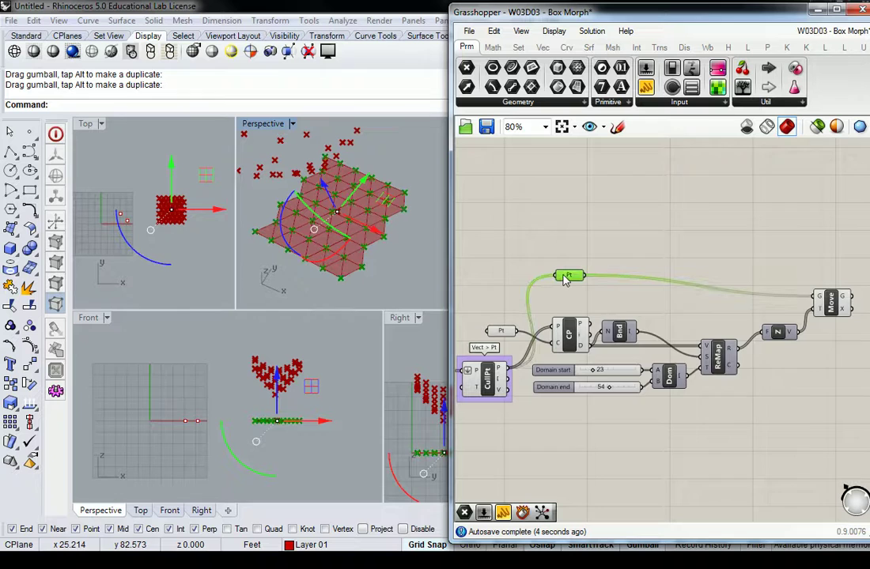
{"action": "left_click", "coordinate": [615, 245]}
{"action": "left_click_drag", "start_coordinate": [509, 367], "coordinate": [814, 297]}
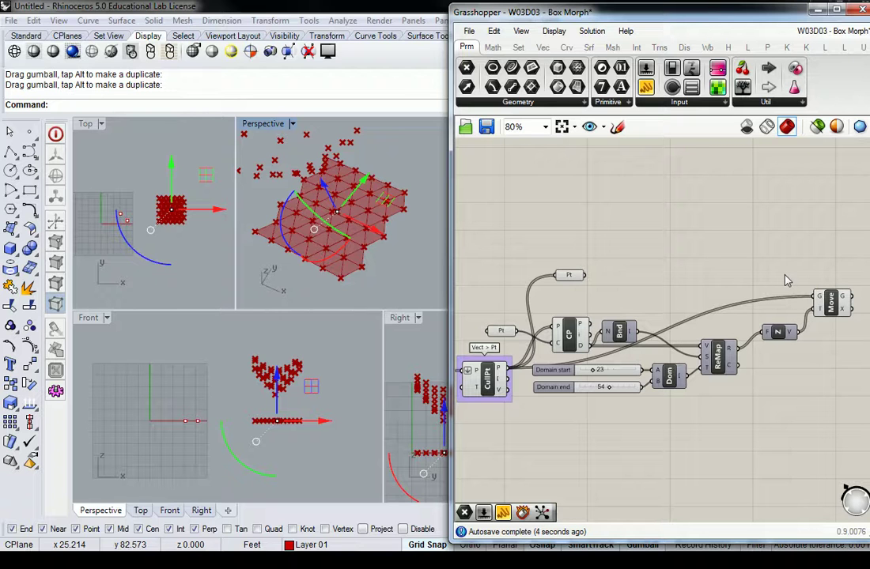
{"action": "left_click", "coordinate": [568, 276]}
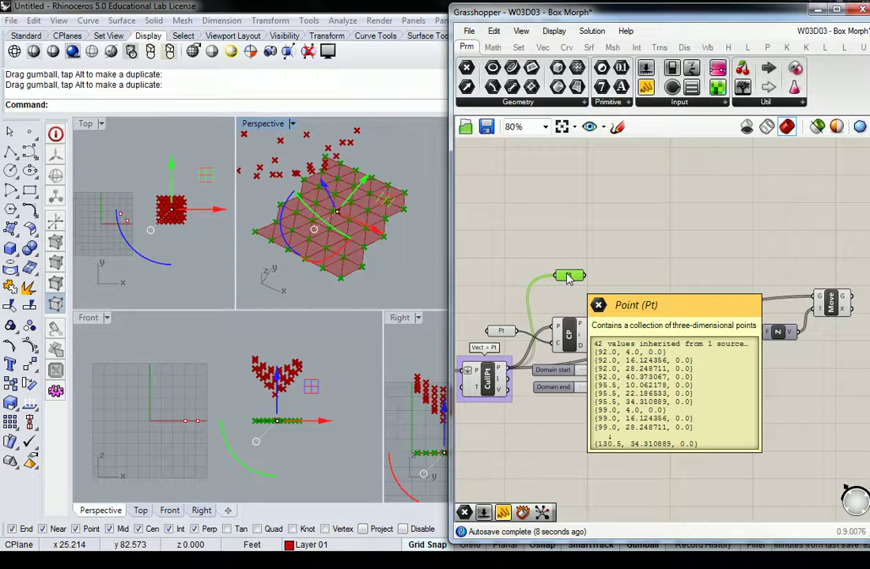
{"action": "left_click_drag", "start_coordinate": [587, 275], "coordinate": [813, 297]}
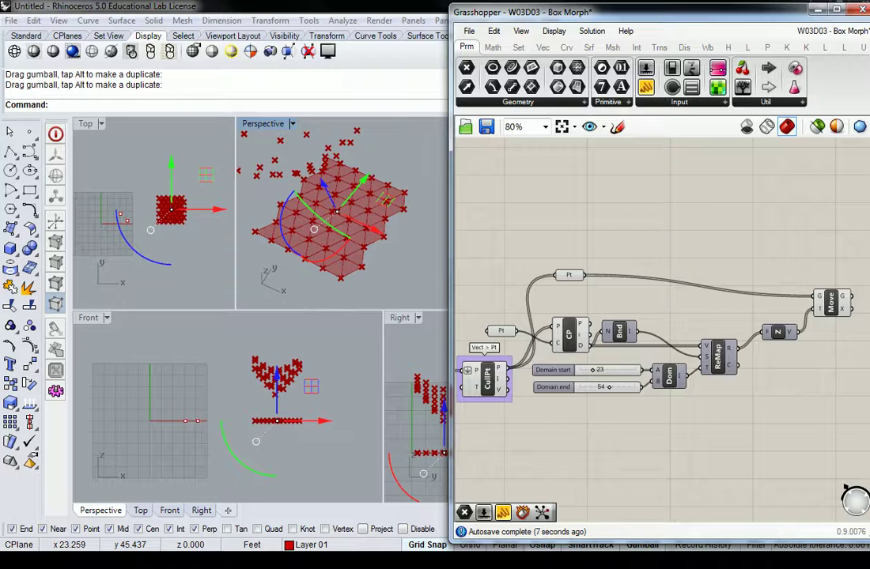
Examine the moved points above the grid in the Perspective viewport and clear the Rhino selection
{"action": "right_click_drag", "start_coordinate": [295, 184], "coordinate": [368, 233]}
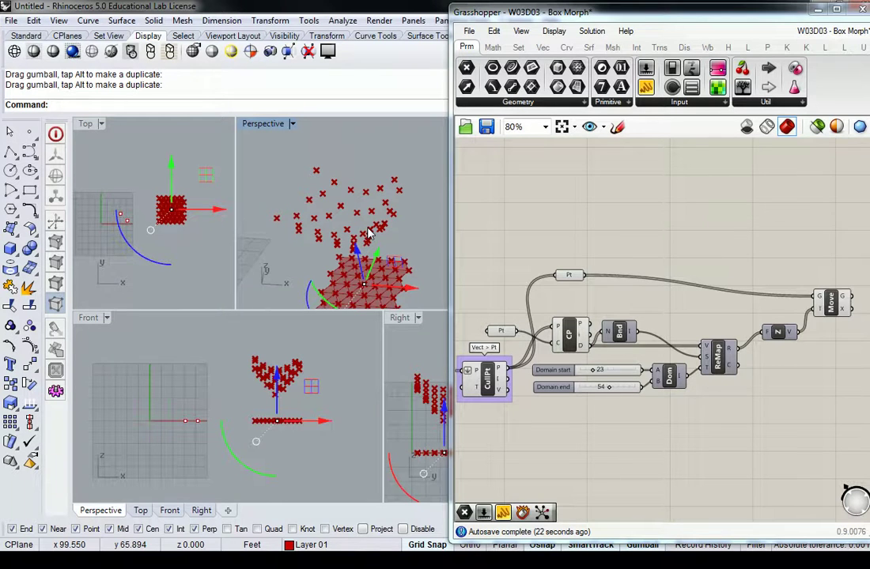
{"action": "right_click_drag", "start_coordinate": [362, 239], "coordinate": [379, 219]}
{"action": "left_click", "coordinate": [389, 215]}
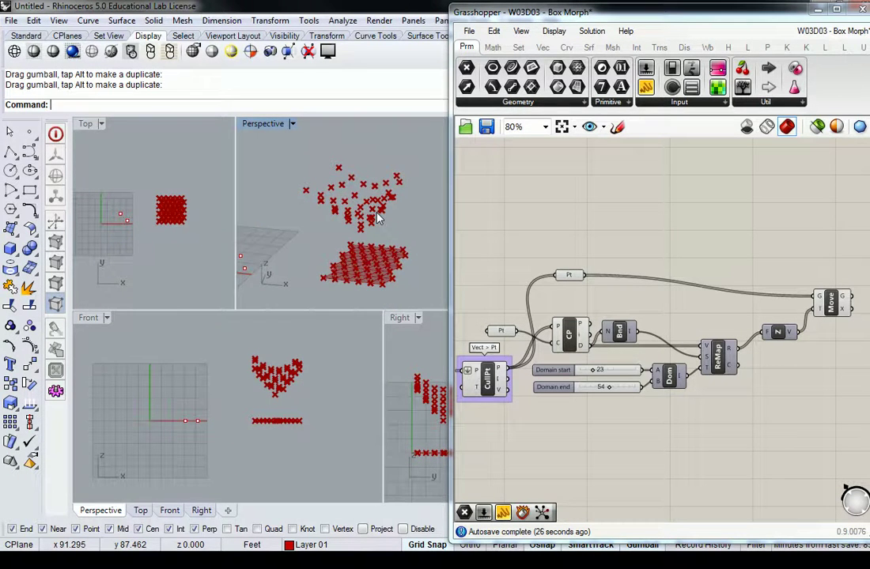